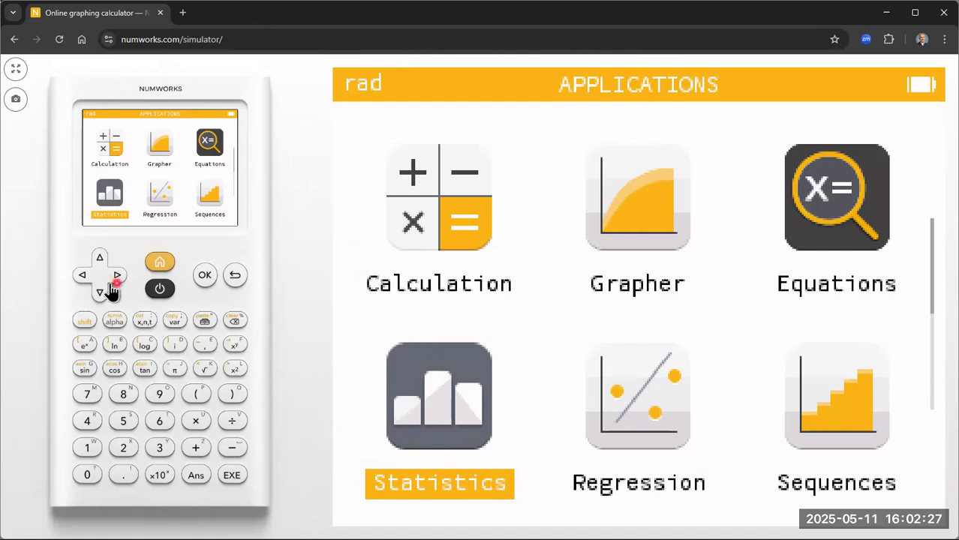
Open the Statistics application to view its data table.
{"action": "left_click", "coordinate": [117, 276]}
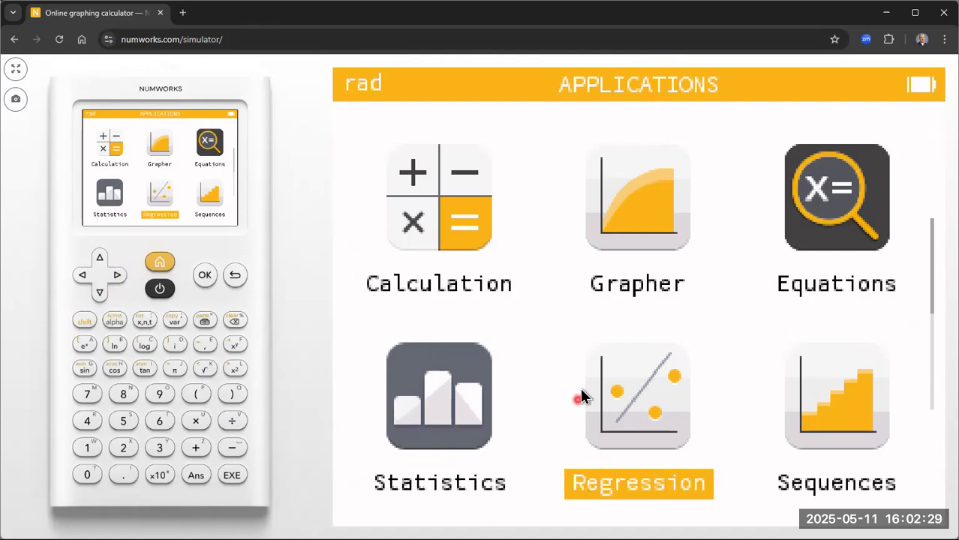
{"action": "left_click", "coordinate": [82, 277]}
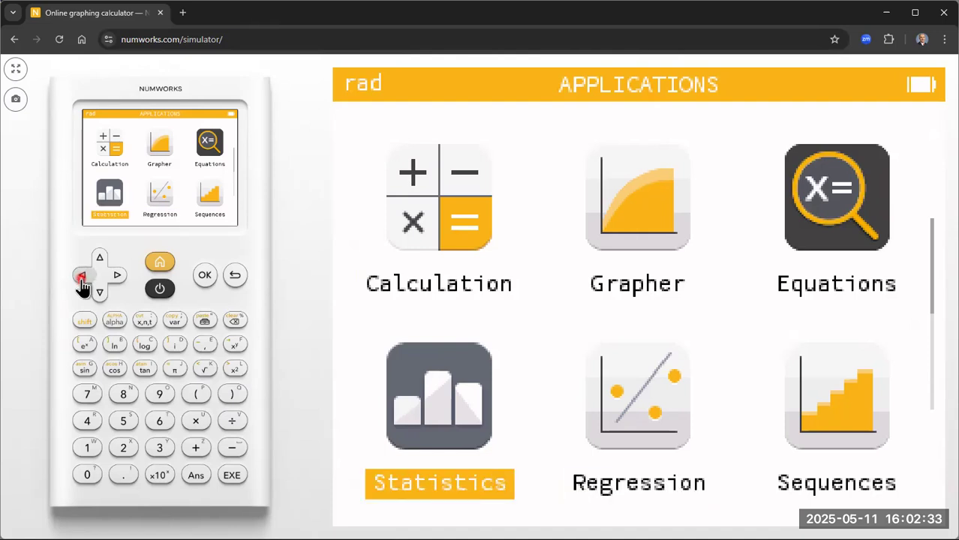
{"action": "left_click", "coordinate": [205, 275]}
{"action": "left_click", "coordinate": [436, 255]}
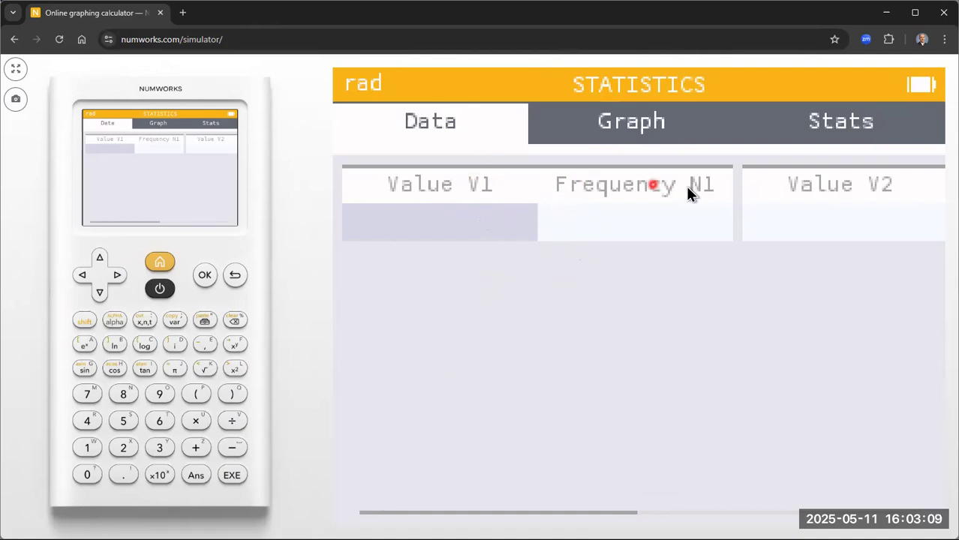
Look through the value and frequency columns of all three data sets, then return to the first value column.
{"action": "left_click", "coordinate": [118, 277]}
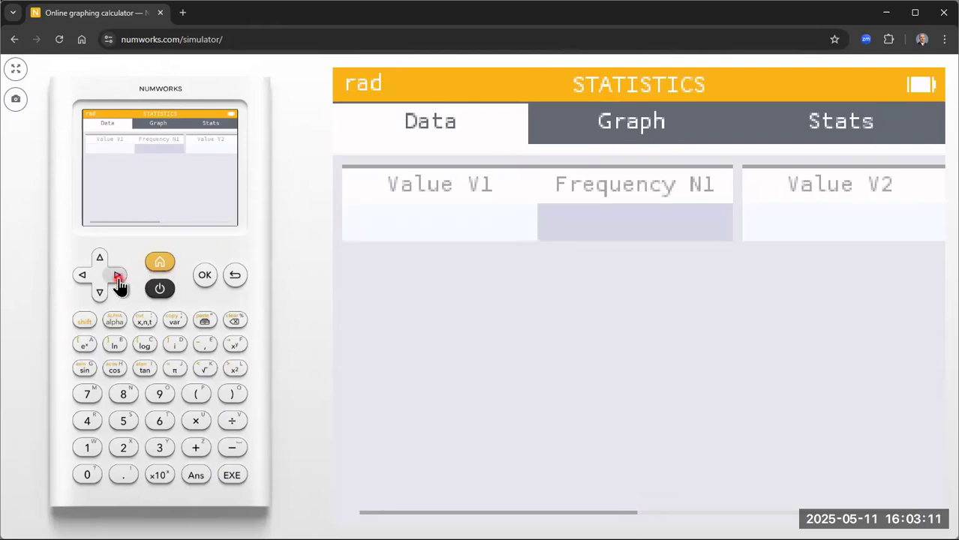
{"action": "left_click", "coordinate": [118, 278]}
{"action": "left_click", "coordinate": [118, 278]}
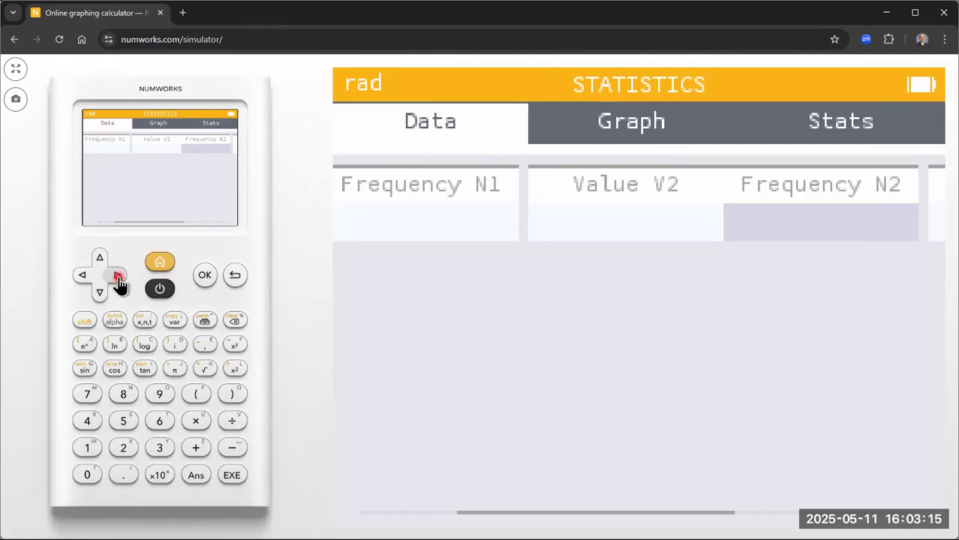
{"action": "left_click", "coordinate": [118, 278]}
{"action": "left_click", "coordinate": [587, 215]}
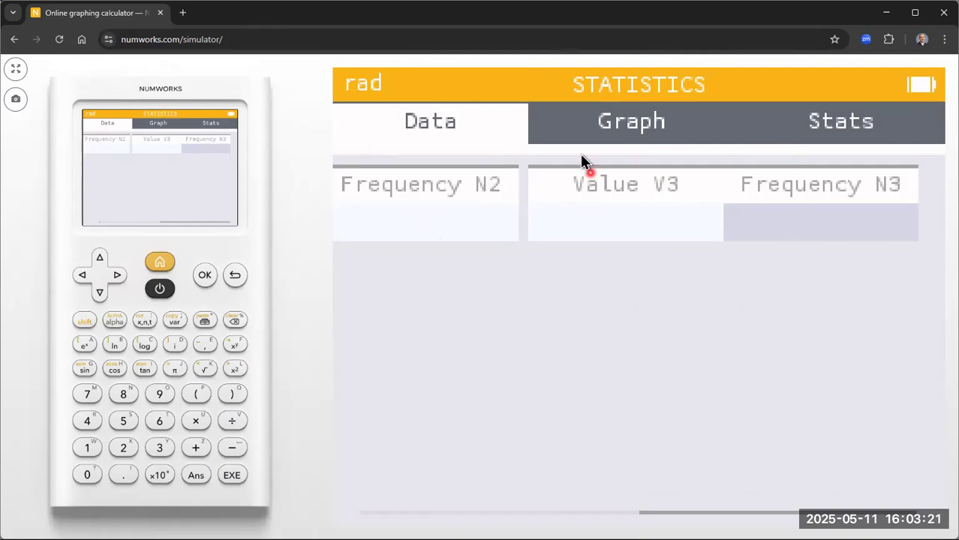
{"action": "left_click", "coordinate": [82, 275]}
{"action": "left_click", "coordinate": [83, 276]}
{"action": "left_click", "coordinate": [83, 275]}
{"action": "left_click", "coordinate": [83, 276]}
{"action": "left_click", "coordinate": [83, 276]}
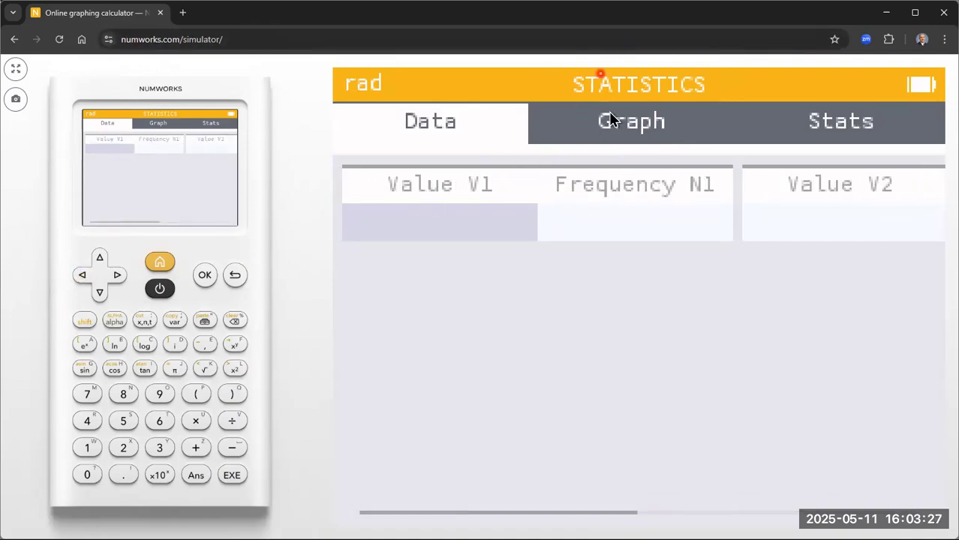
Leave the Statistics application and open the Regression application.
{"action": "left_click", "coordinate": [235, 276]}
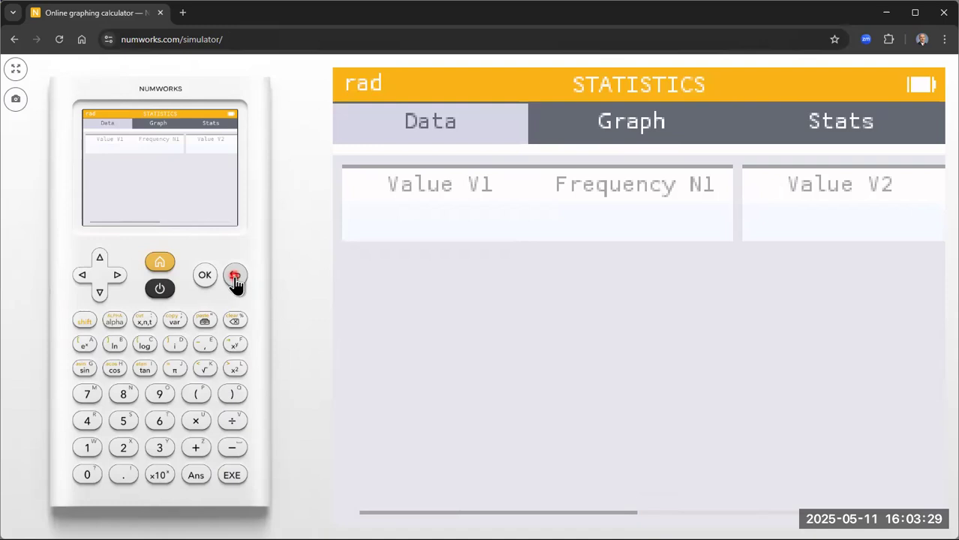
{"action": "left_click", "coordinate": [235, 276]}
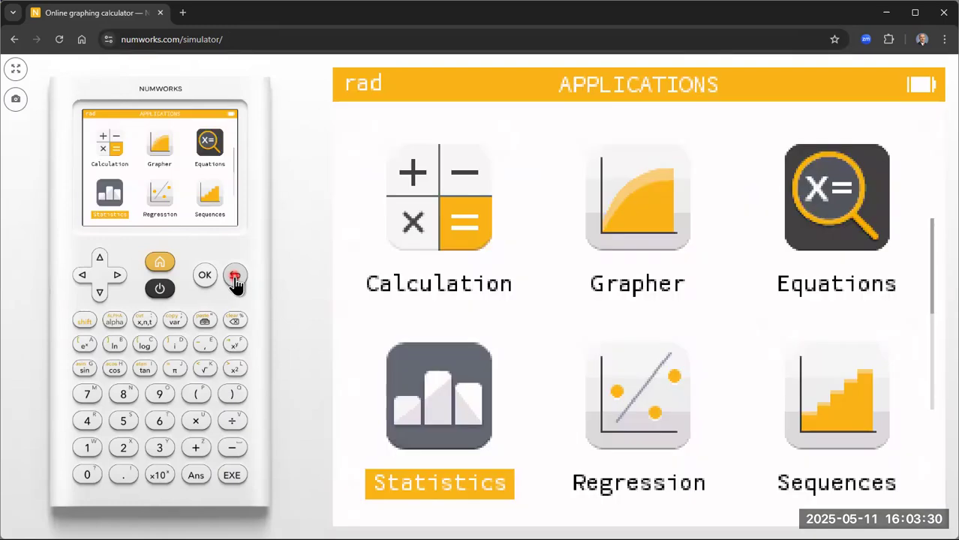
{"action": "left_click", "coordinate": [118, 278]}
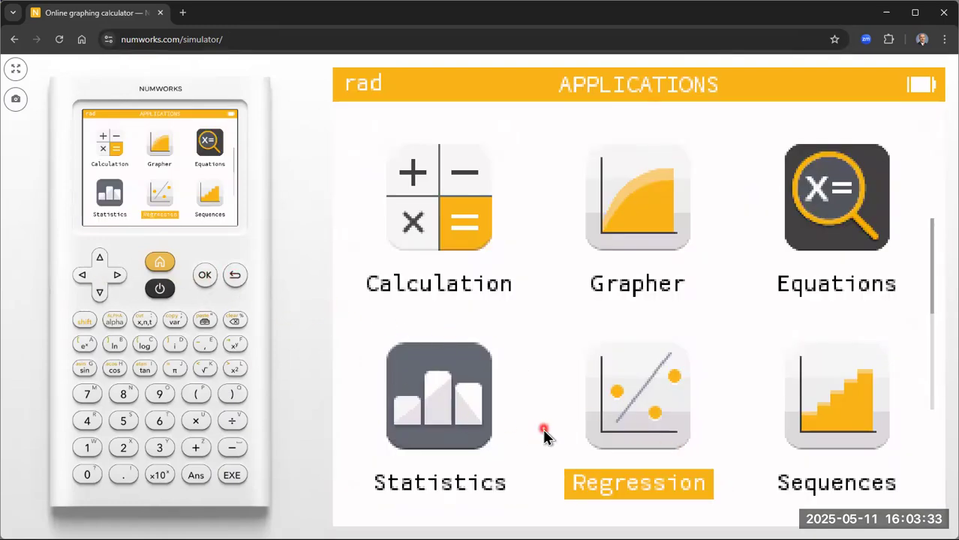
{"action": "left_click", "coordinate": [204, 276]}
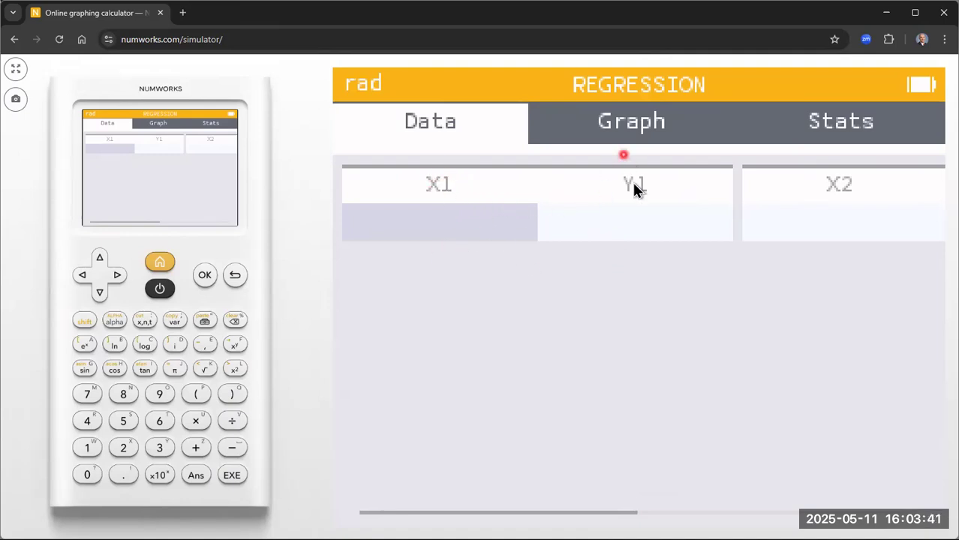
Look through the paired X and Y columns of the regression data table as far as Y3.
{"action": "left_click", "coordinate": [118, 276]}
{"action": "left_click", "coordinate": [119, 277]}
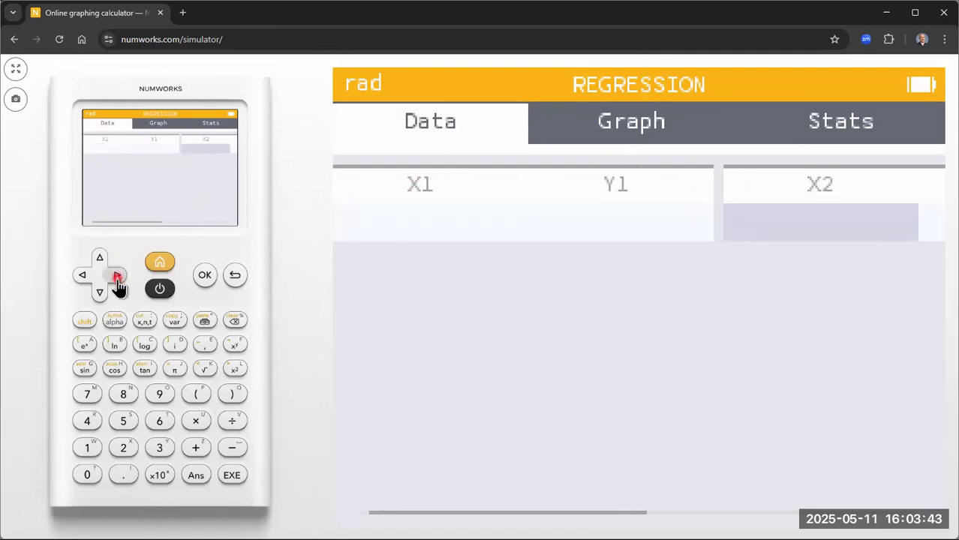
{"action": "left_click", "coordinate": [119, 277]}
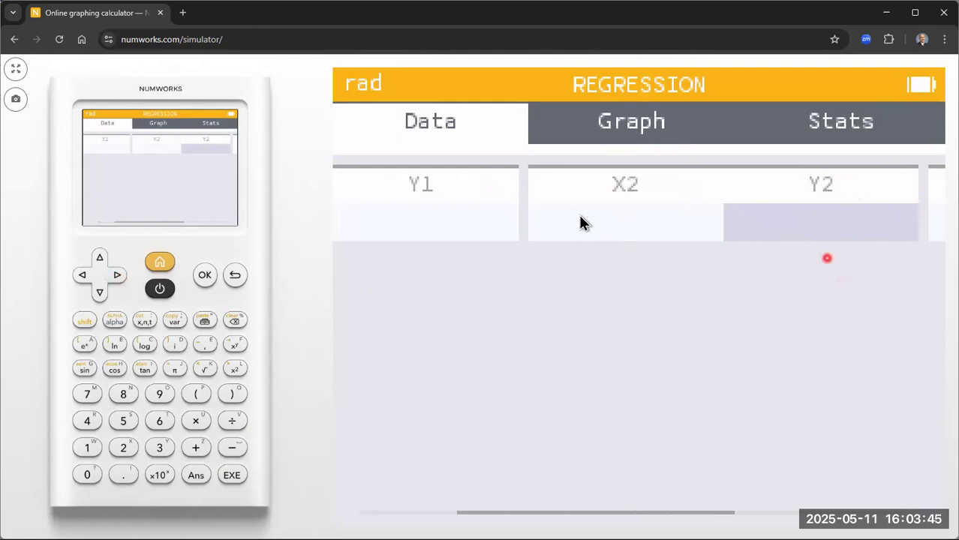
{"action": "left_click", "coordinate": [116, 278]}
{"action": "left_click", "coordinate": [117, 278]}
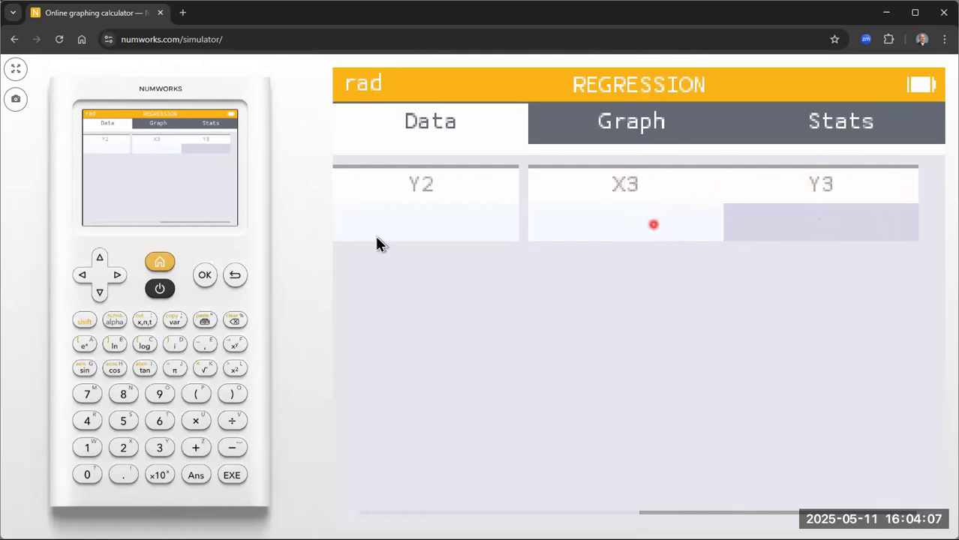
Leave the Regression application and reopen the Statistics application on its data table.
{"action": "left_click", "coordinate": [235, 276]}
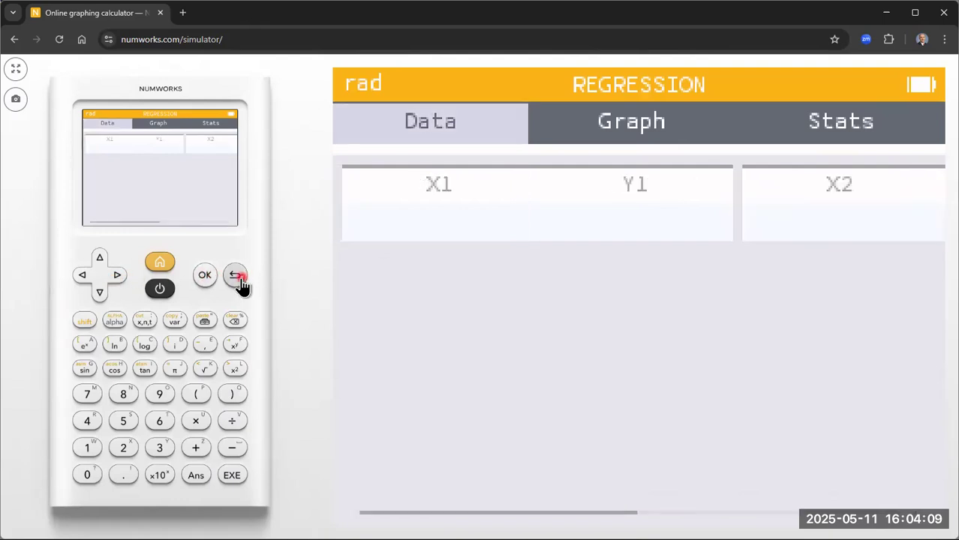
{"action": "left_click", "coordinate": [234, 276]}
{"action": "left_click", "coordinate": [83, 278]}
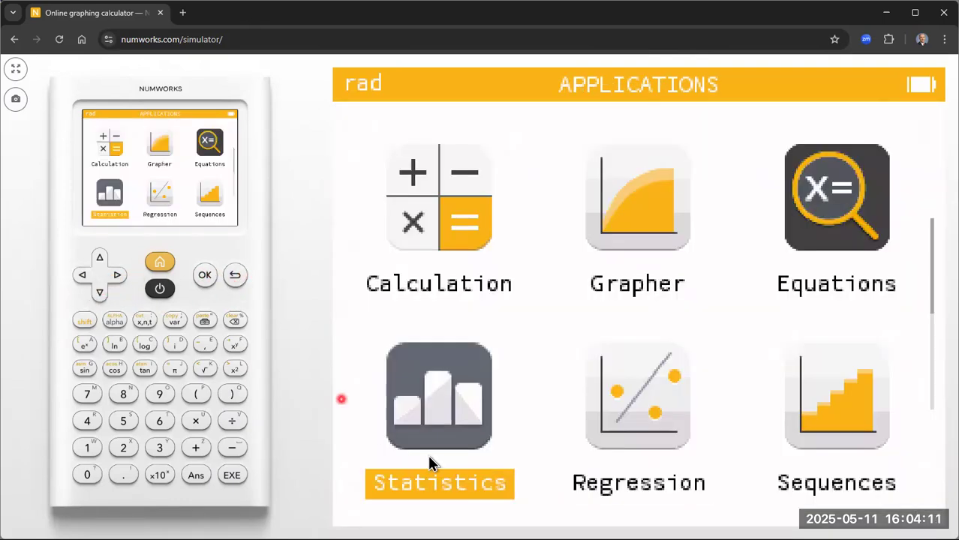
{"action": "left_click", "coordinate": [205, 276]}
{"action": "left_click", "coordinate": [432, 189]}
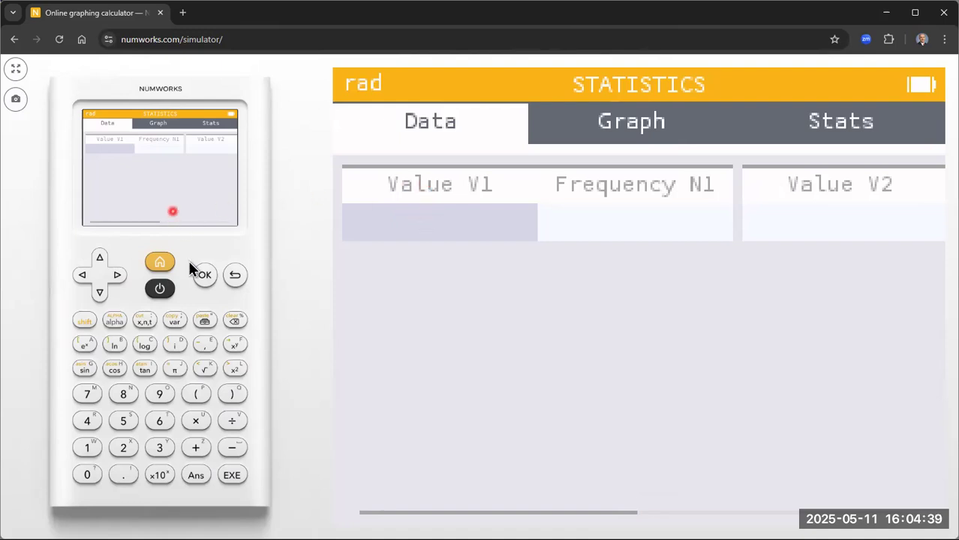
Enter 1 and 11.5 as the first two values in the Value V1 column.
{"action": "left_click", "coordinate": [101, 262]}
{"action": "left_click", "coordinate": [102, 293]}
{"action": "left_click", "coordinate": [87, 448]}
{"action": "left_click", "coordinate": [232, 475]}
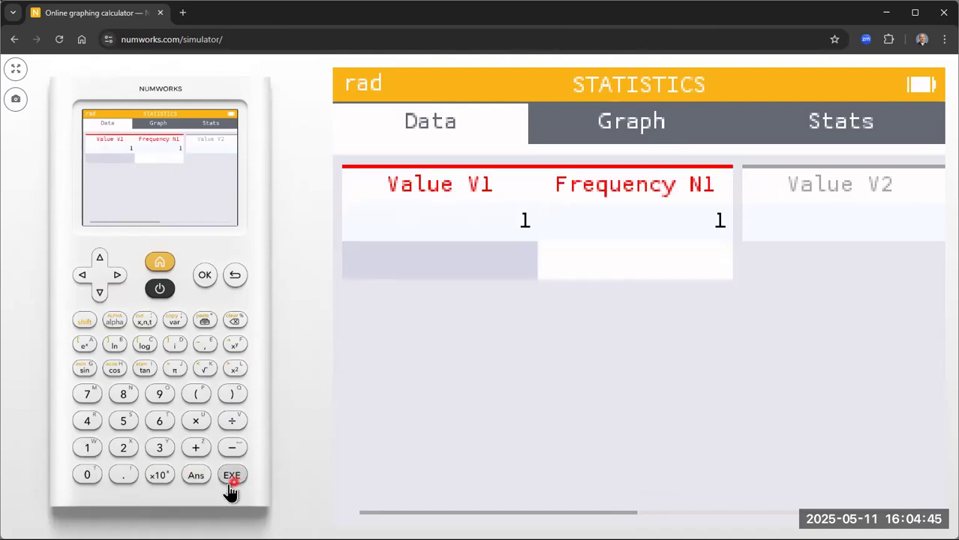
{"action": "left_click", "coordinate": [87, 448]}
{"action": "left_click", "coordinate": [87, 448]}
{"action": "left_click", "coordinate": [123, 475]}
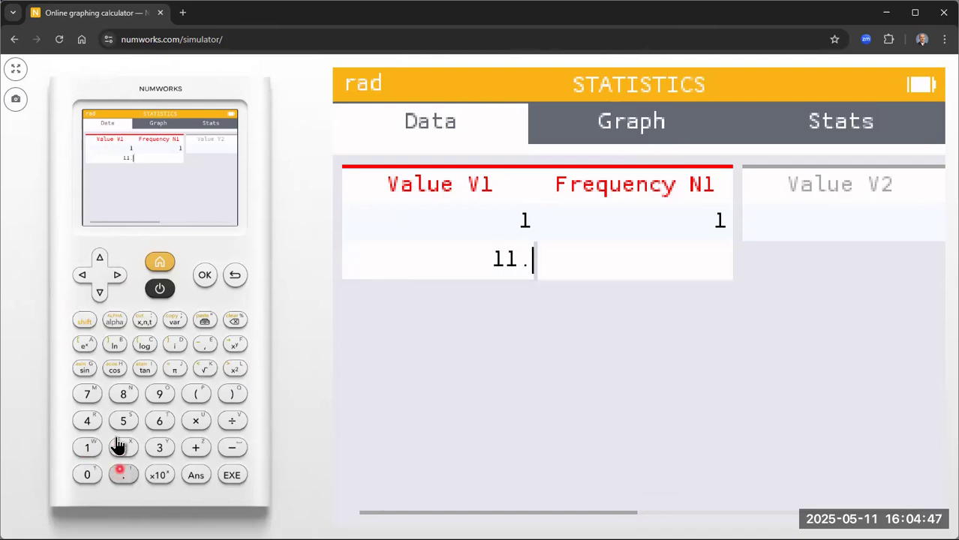
{"action": "left_click", "coordinate": [120, 425]}
{"action": "left_click", "coordinate": [232, 475]}
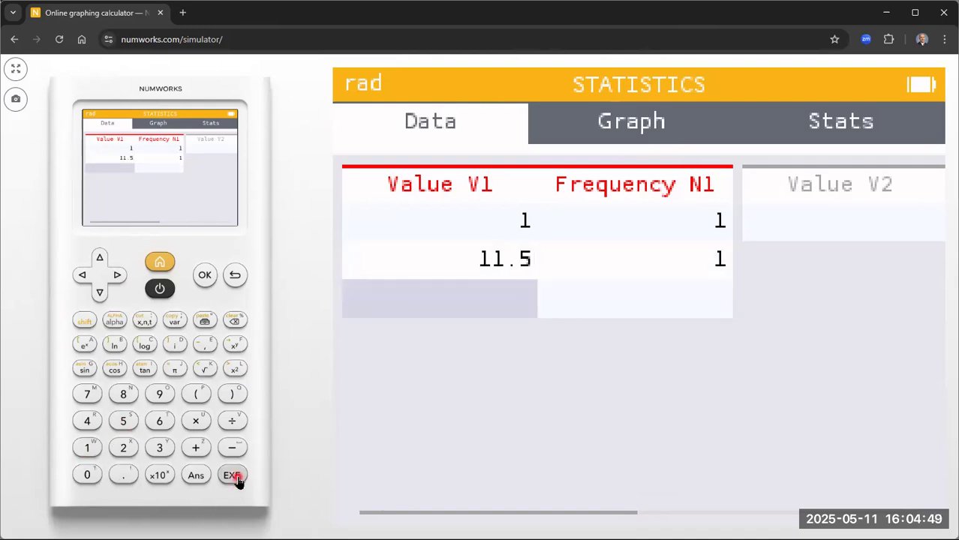
Add the values 6, 7.2 and 4 to the Value V1 column.
{"action": "left_click", "coordinate": [159, 421]}
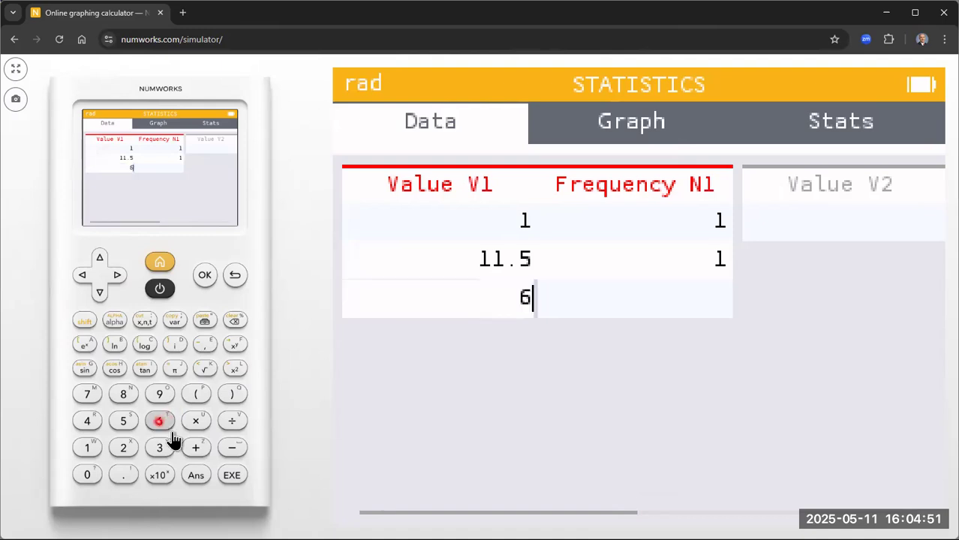
{"action": "left_click", "coordinate": [232, 476]}
{"action": "left_click", "coordinate": [86, 394]}
{"action": "left_click", "coordinate": [125, 467]}
{"action": "left_click", "coordinate": [125, 458]}
{"action": "left_click", "coordinate": [232, 475]}
{"action": "left_click", "coordinate": [87, 421]}
{"action": "left_click", "coordinate": [235, 478]}
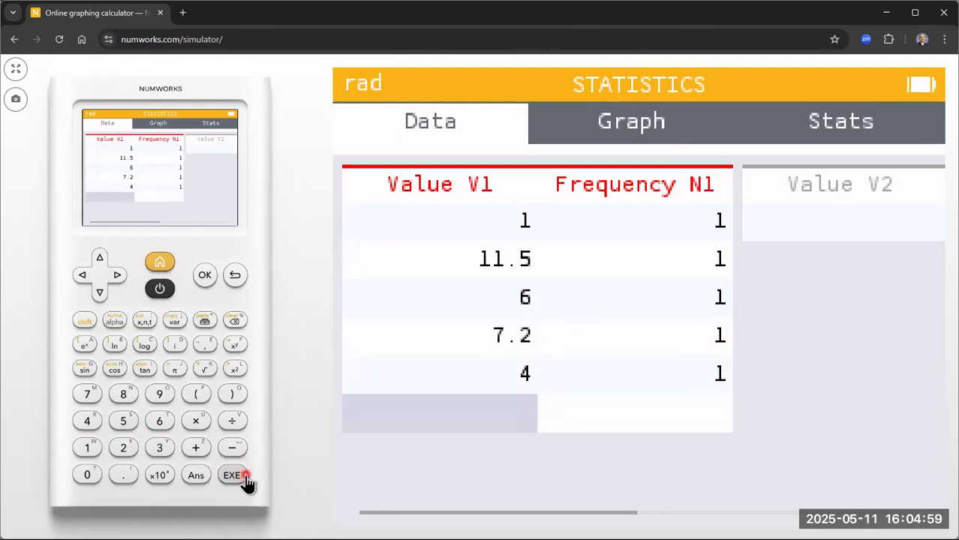
Add the values 8, 9 and 10 to the Value V1 column.
{"action": "type", "text": "8"}
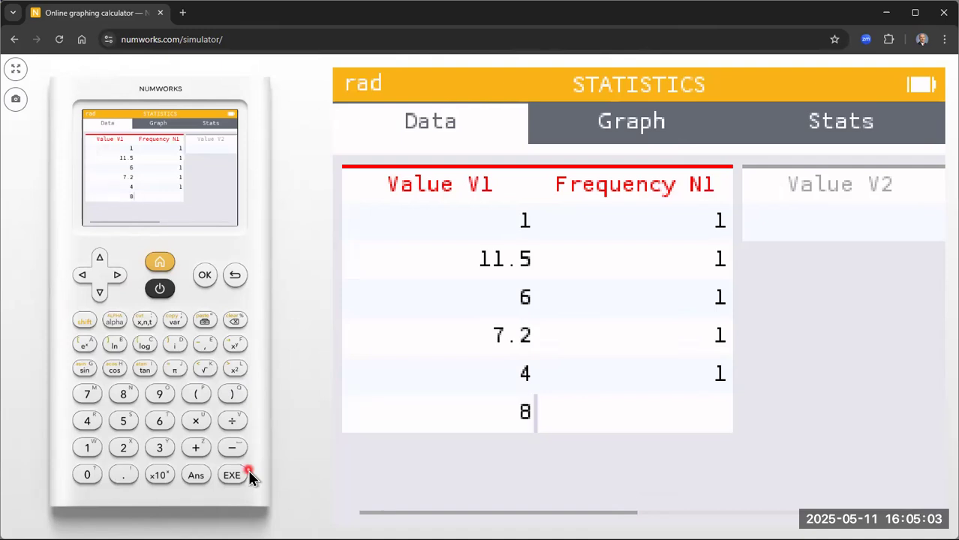
{"action": "left_click", "coordinate": [234, 476]}
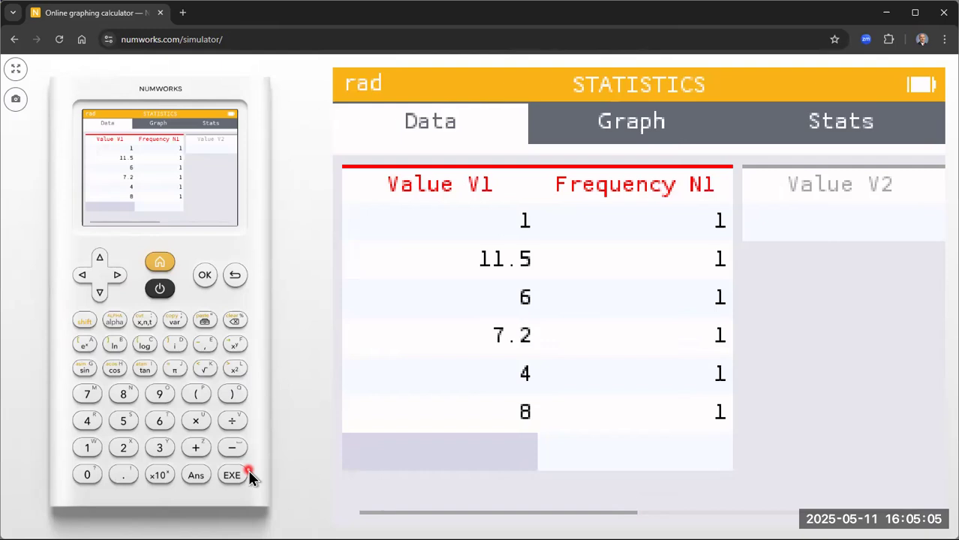
{"action": "type", "text": "9"}
{"action": "left_click", "coordinate": [249, 474]}
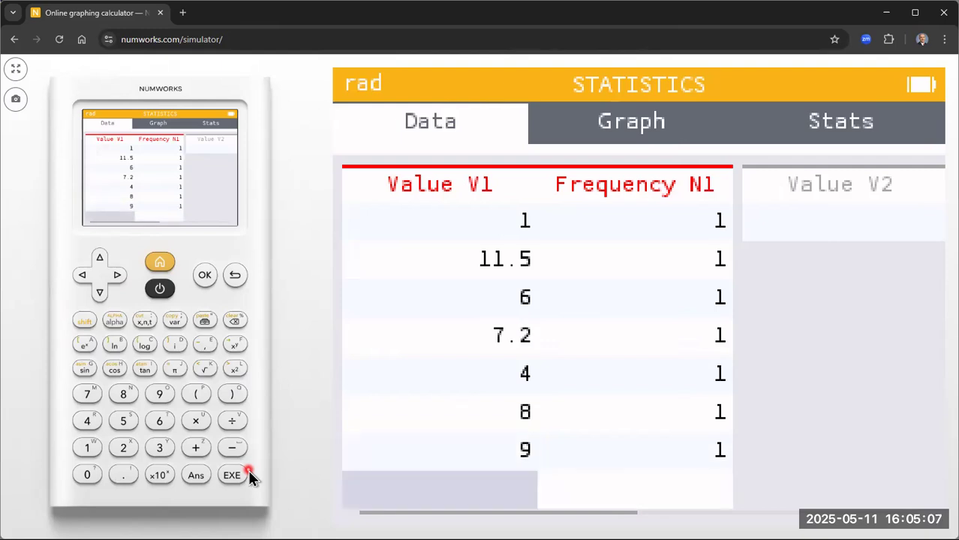
{"action": "type", "text": "10"}
{"action": "left_click", "coordinate": [249, 474]}
Add the values 6.8, 8.3 and 2 to the Value V1 column.
{"action": "type", "text": "6.8"}
{"action": "left_click", "coordinate": [249, 475]}
{"action": "type", "text": "8.3"}
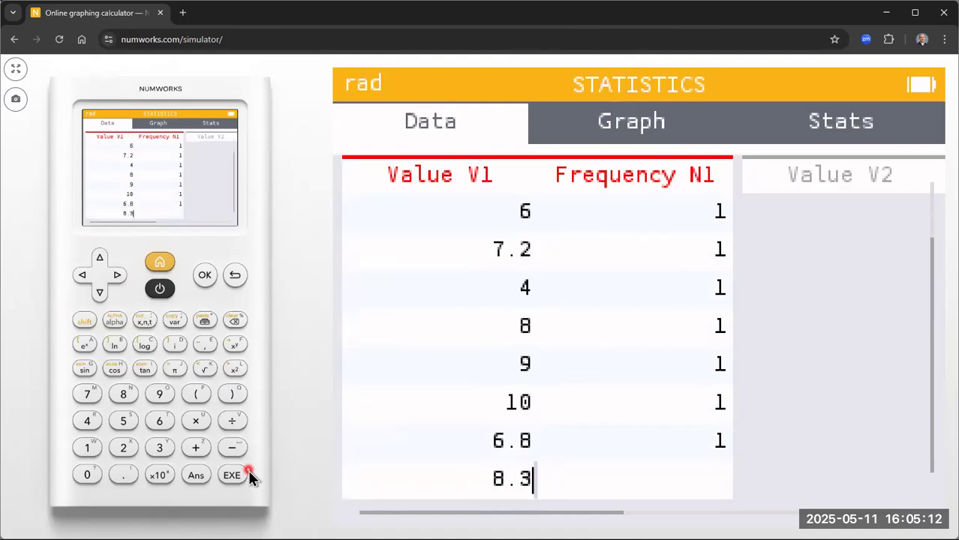
{"action": "left_click", "coordinate": [249, 474]}
{"action": "type", "text": "2"}
{"action": "left_click", "coordinate": [249, 474]}
Finish the Value V1 list with a second 2, a second 10 and a second 1.
{"action": "type", "text": "2"}
{"action": "left_click", "coordinate": [248, 474]}
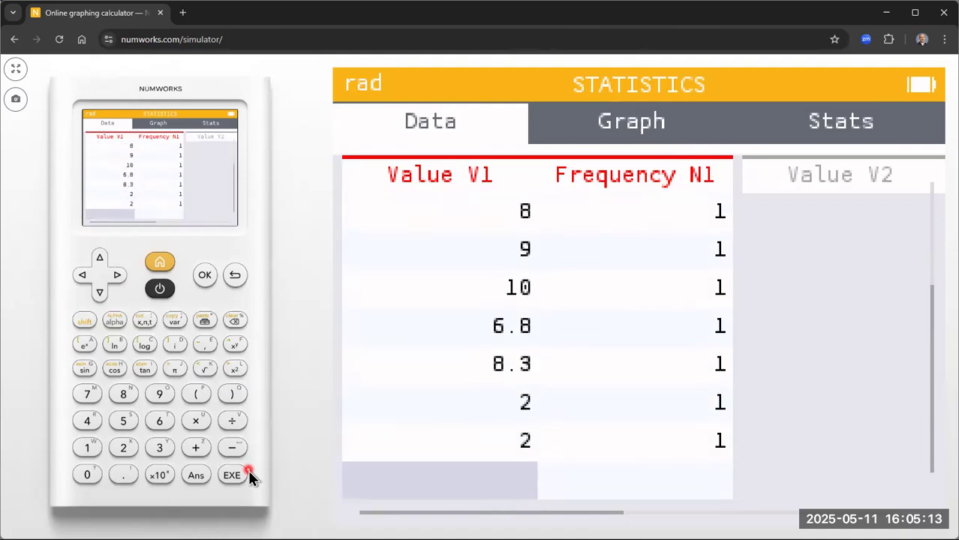
{"action": "type", "text": "10"}
{"action": "left_click", "coordinate": [249, 474]}
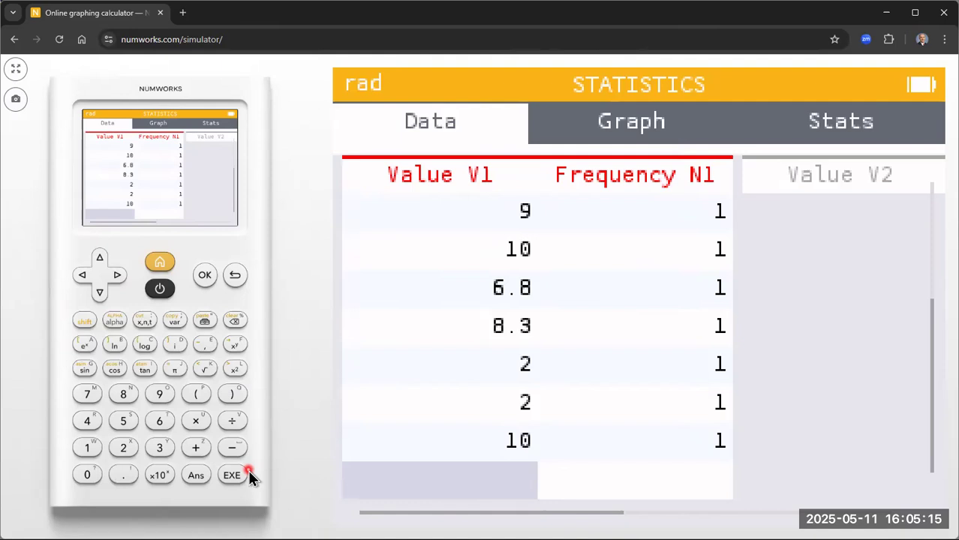
{"action": "type", "text": "1"}
{"action": "left_click", "coordinate": [248, 474]}
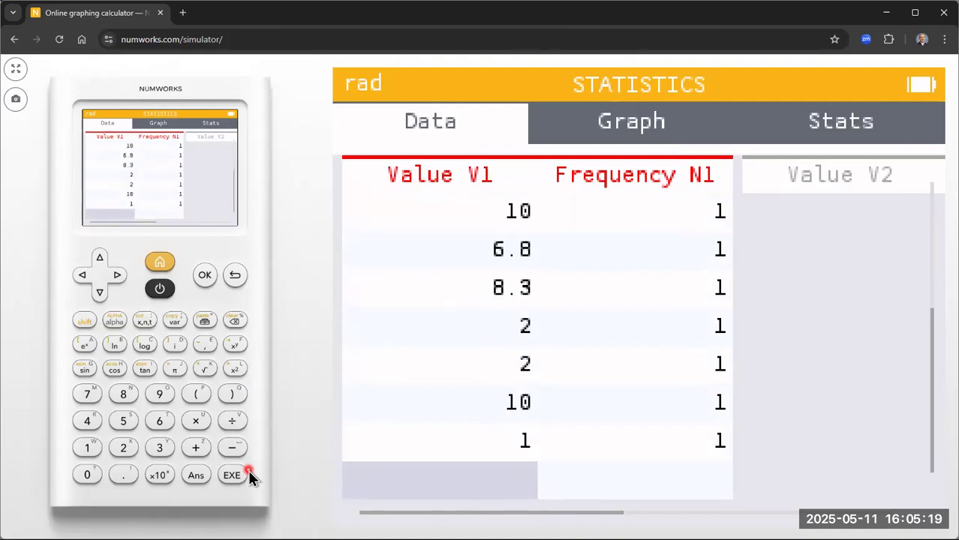
Examine the two repeated entries of 2 in Value V1 and their frequencies in the neighbouring column.
{"action": "key", "text": "Up"}
{"action": "key", "text": "Up"}
{"action": "key", "text": "Up"}
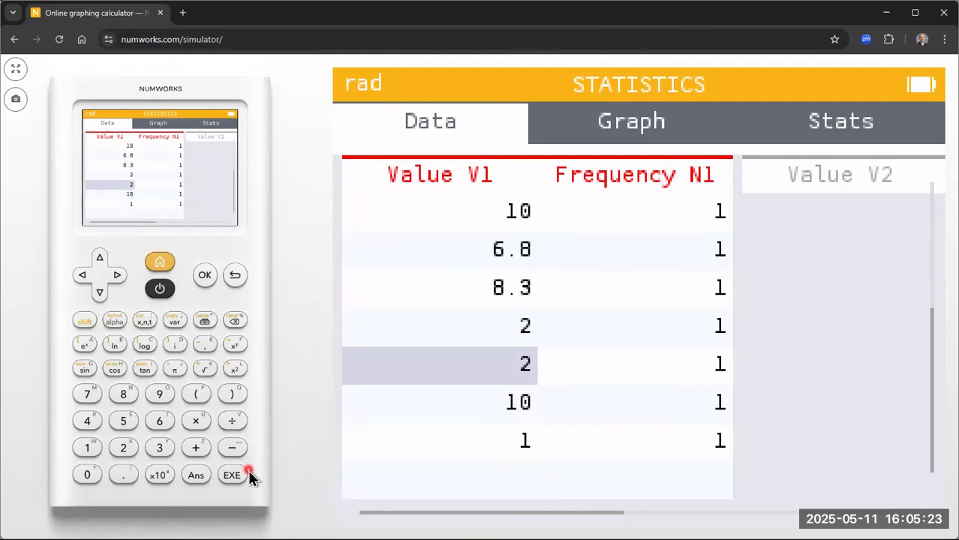
{"action": "key", "text": "Up"}
{"action": "key", "text": "Down"}
{"action": "key", "text": "Up"}
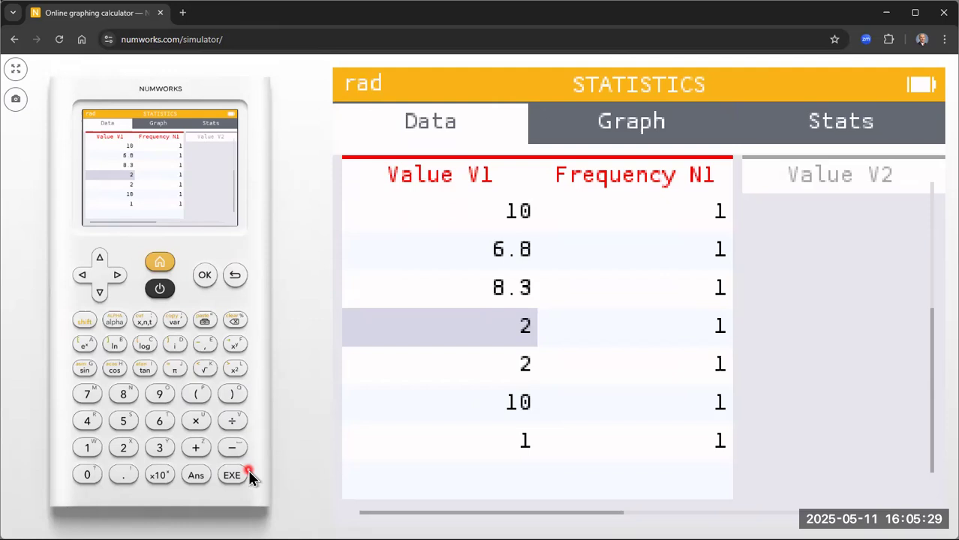
{"action": "key", "text": "Right"}
{"action": "key", "text": "Left"}
{"action": "key", "text": "Right"}
{"action": "key", "text": "Left"}
{"action": "key", "text": "Down"}
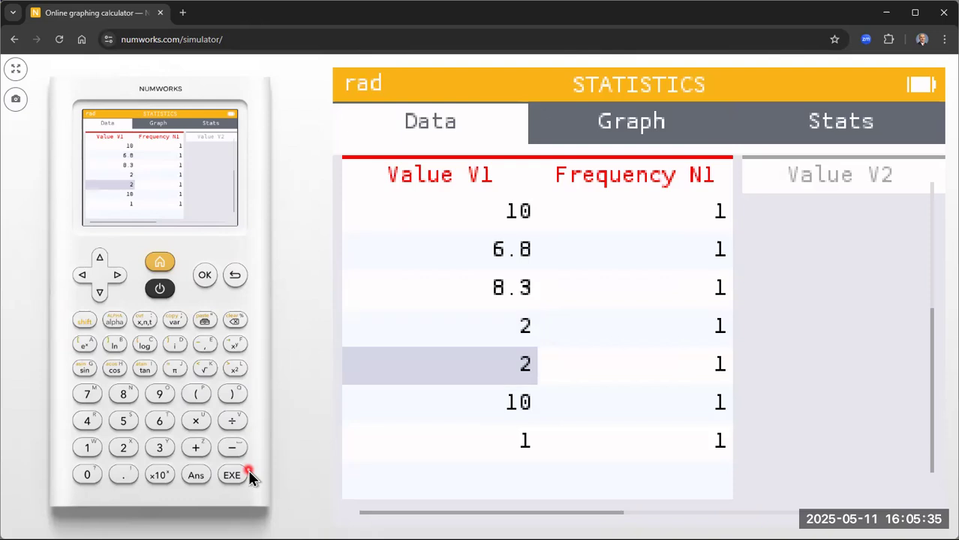
{"action": "key", "text": "Right"}
{"action": "key", "text": "Left"}
Review the entered data from the repeated 2 entries back to the first entry of Value V1.
{"action": "key", "text": "Up"}
{"action": "key", "text": "Up"}
{"action": "key", "text": "Up"}
{"action": "key", "text": "Up"}
{"action": "key", "text": "Up"}
{"action": "key", "text": "Up"}
{"action": "key", "text": "Up"}
{"action": "key", "text": "Up"}
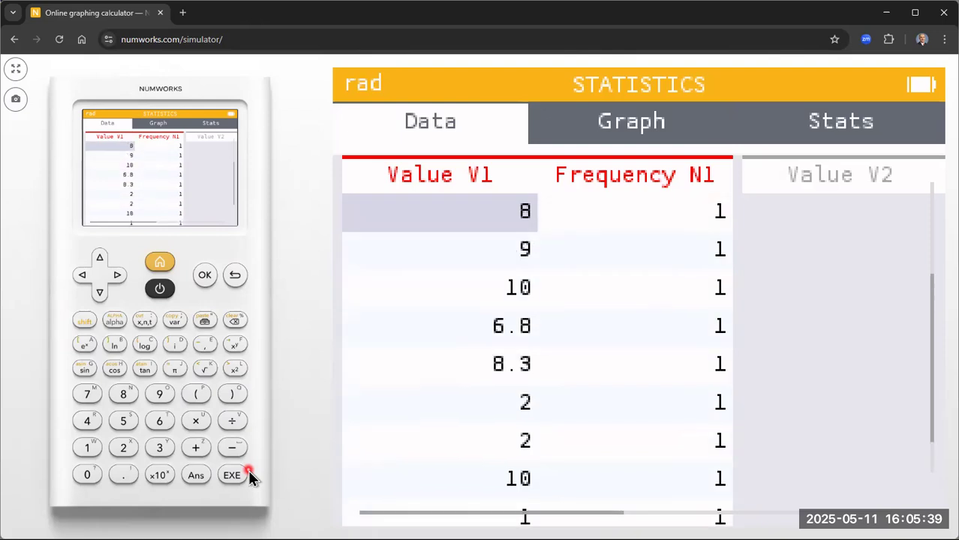
{"action": "key", "text": "Up"}
{"action": "key", "text": "Up"}
{"action": "key", "text": "Up"}
{"action": "key", "text": "Up"}
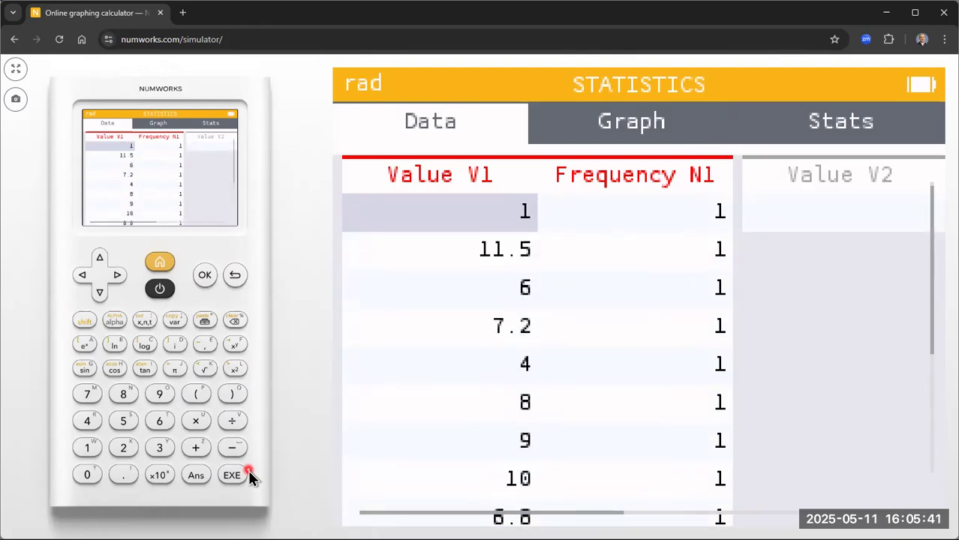
{"action": "key", "text": "Down"}
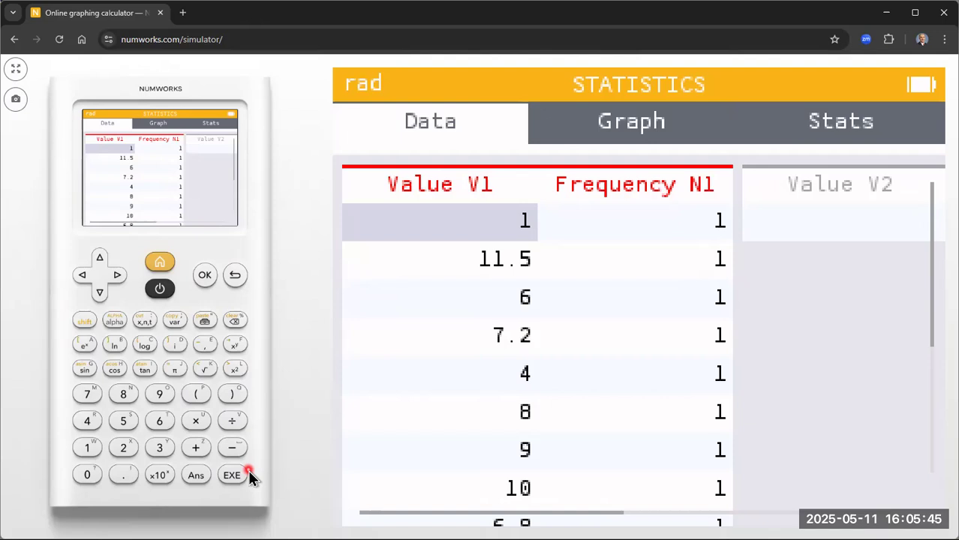
{"action": "key", "text": "Down"}
{"action": "key", "text": "Up"}
{"action": "key", "text": "Up"}
{"action": "key", "text": "Down"}
{"action": "key", "text": "Down"}
{"action": "key", "text": "Down"}
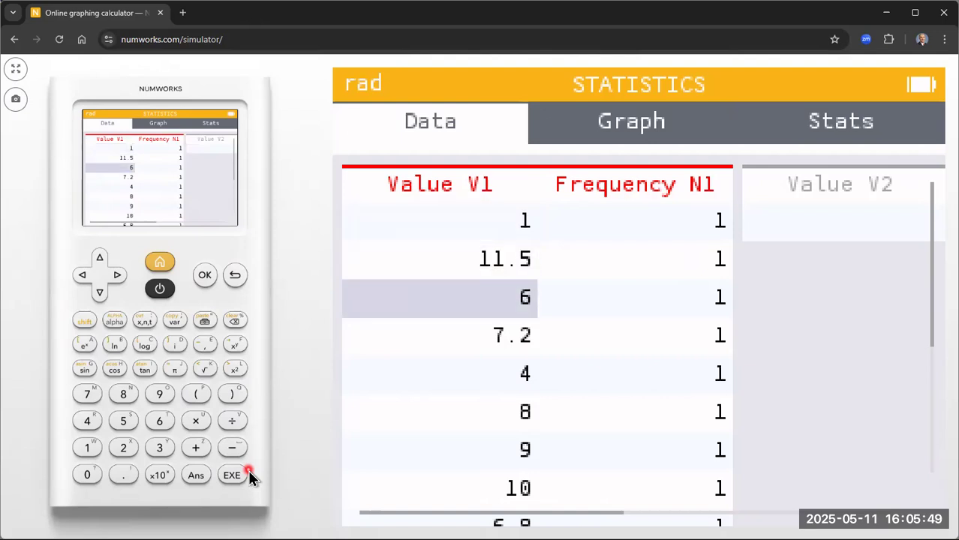
Sort the Value V1 column by increasing values from its column options.
{"action": "key", "text": "Up"}
{"action": "key", "text": "Up"}
{"action": "key", "text": "Up"}
{"action": "key", "text": "Up"}
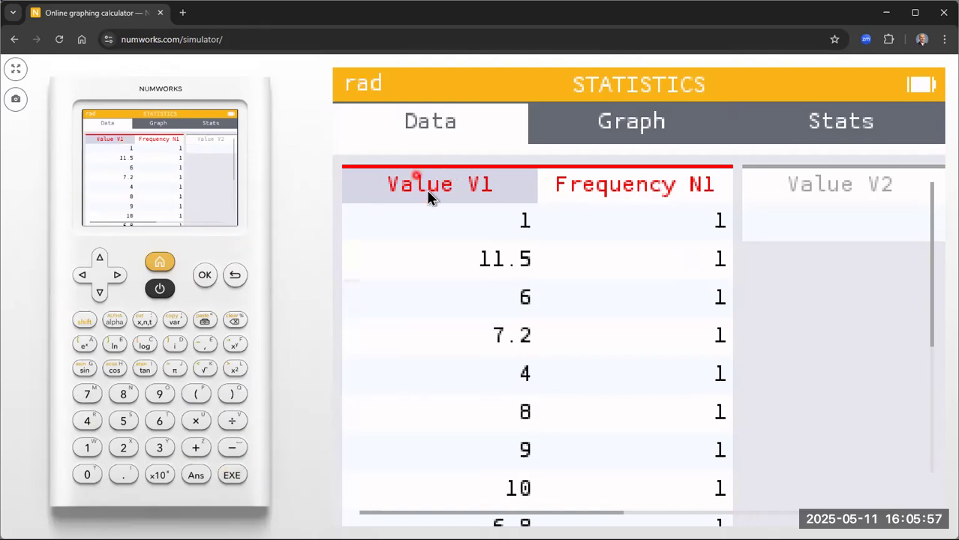
{"action": "left_click", "coordinate": [205, 277]}
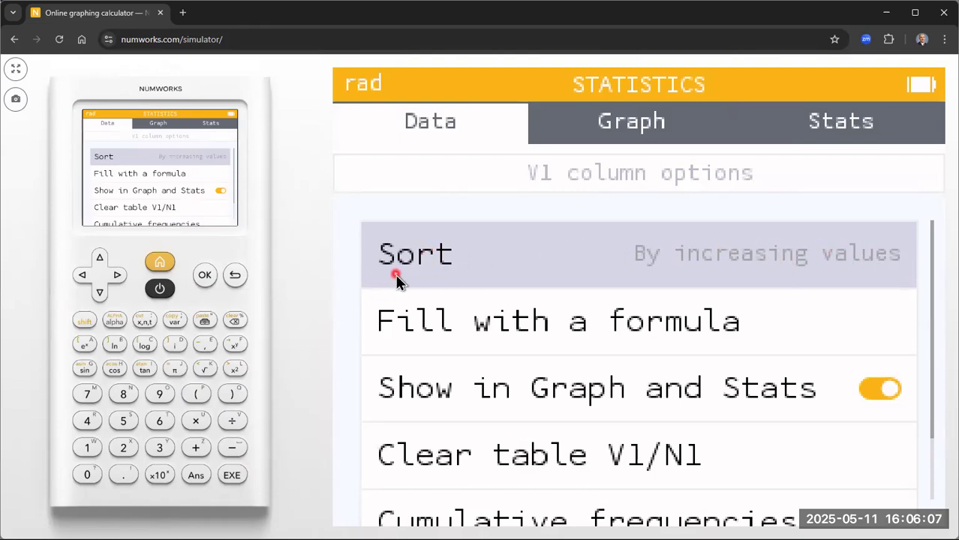
{"action": "left_click", "coordinate": [204, 278]}
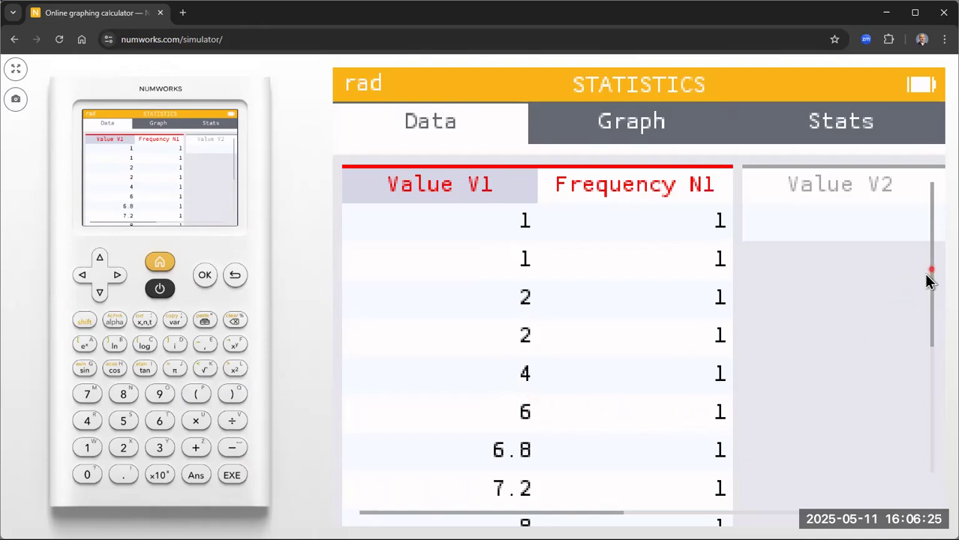
Review the sorted Value V1 list down to its end and return to the Value V1 column header.
{"action": "left_click", "coordinate": [100, 297]}
{"action": "left_click", "coordinate": [99, 297]}
{"action": "left_click", "coordinate": [99, 297]}
{"action": "left_click", "coordinate": [100, 297]}
{"action": "left_click", "coordinate": [100, 297]}
{"action": "left_click", "coordinate": [100, 296]}
{"action": "double_click", "coordinate": [100, 297]}
{"action": "double_click", "coordinate": [100, 297]}
{"action": "left_click", "coordinate": [100, 297]}
{"action": "double_click", "coordinate": [99, 296]}
{"action": "left_click", "coordinate": [100, 297]}
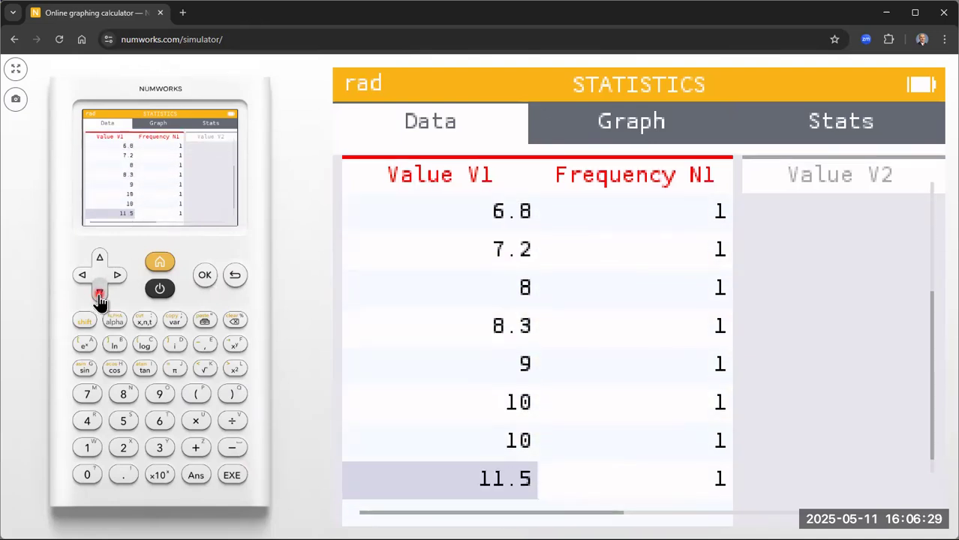
{"action": "left_click", "coordinate": [100, 297]}
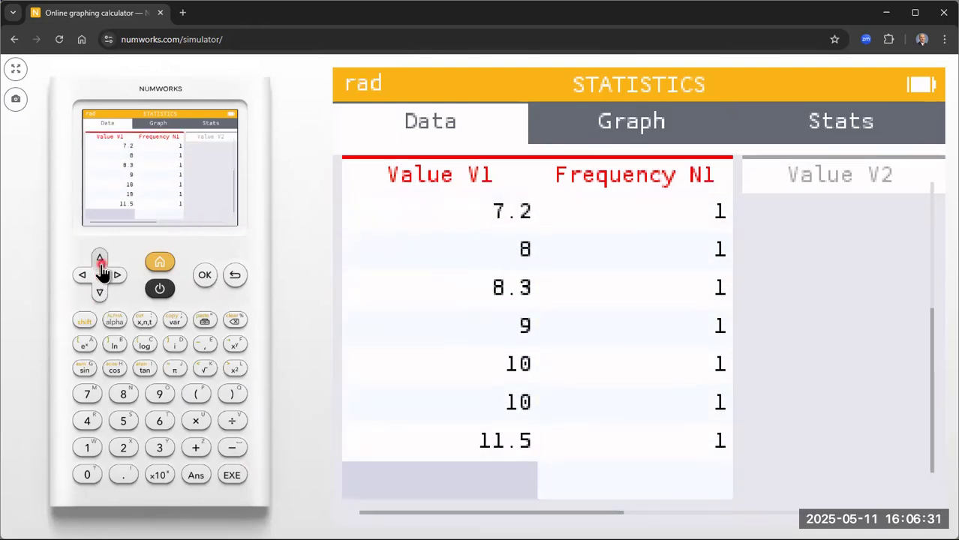
{"action": "left_click", "coordinate": [101, 264]}
{"action": "left_click", "coordinate": [101, 264]}
{"action": "left_click", "coordinate": [102, 265]}
{"action": "left_click", "coordinate": [101, 264]}
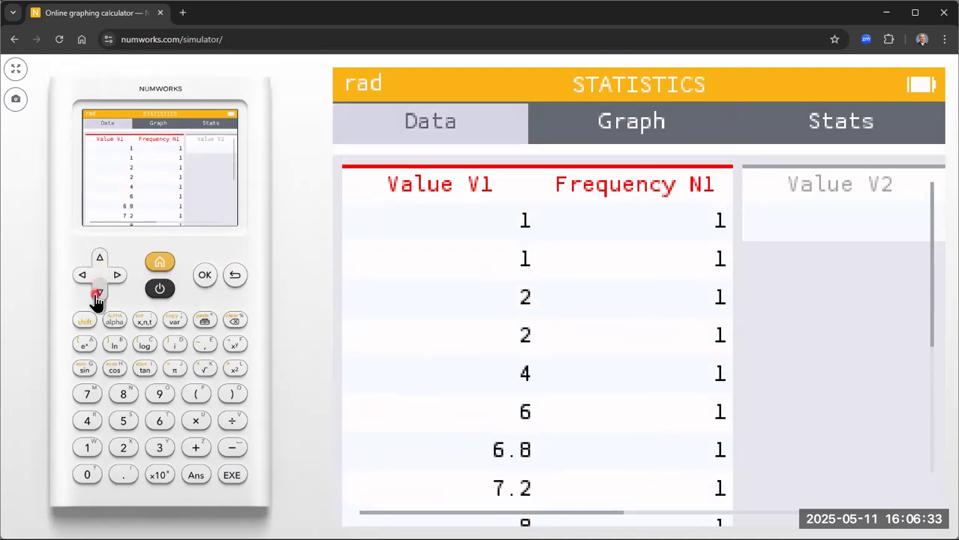
{"action": "left_click", "coordinate": [98, 296]}
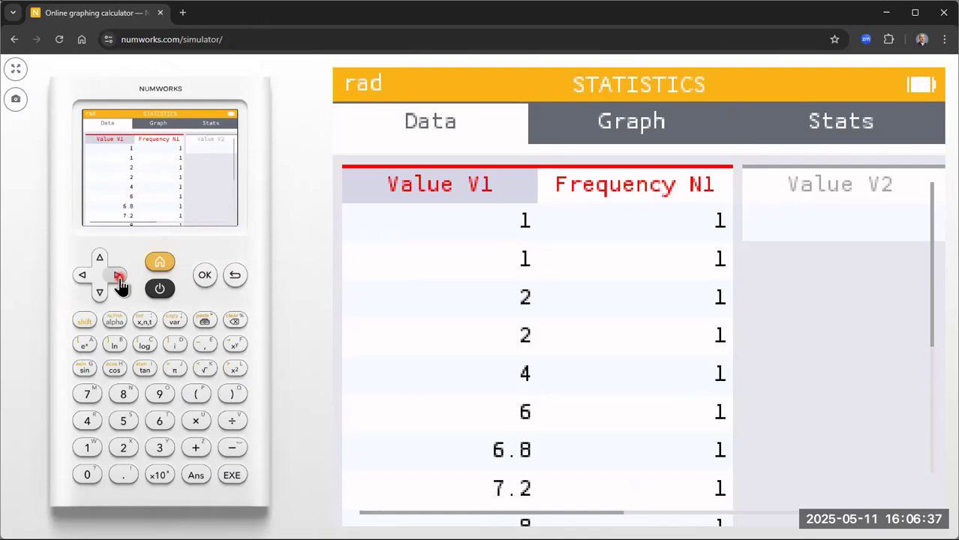
Start an empty fill formula for the Value V2 column from its column options.
{"action": "left_click", "coordinate": [119, 276]}
{"action": "left_click", "coordinate": [119, 276]}
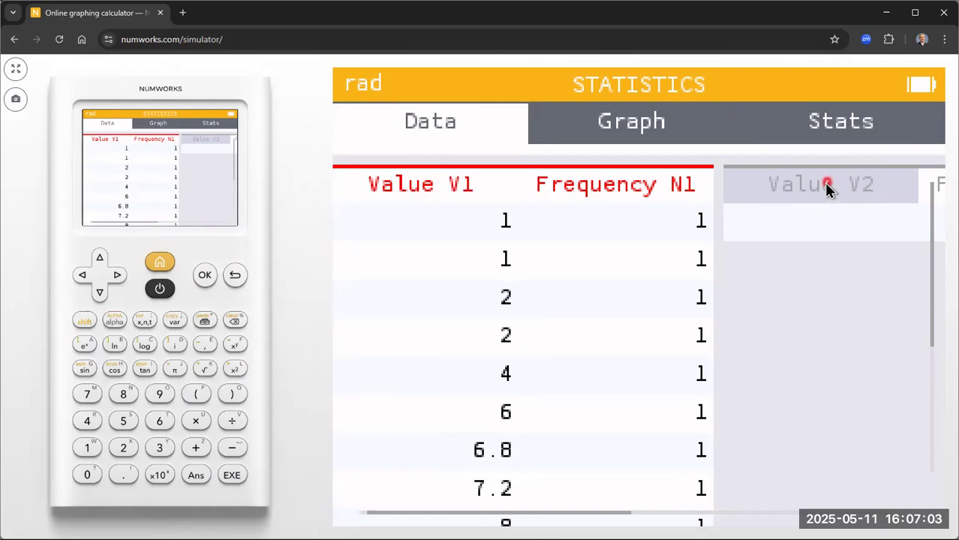
{"action": "left_click", "coordinate": [105, 294]}
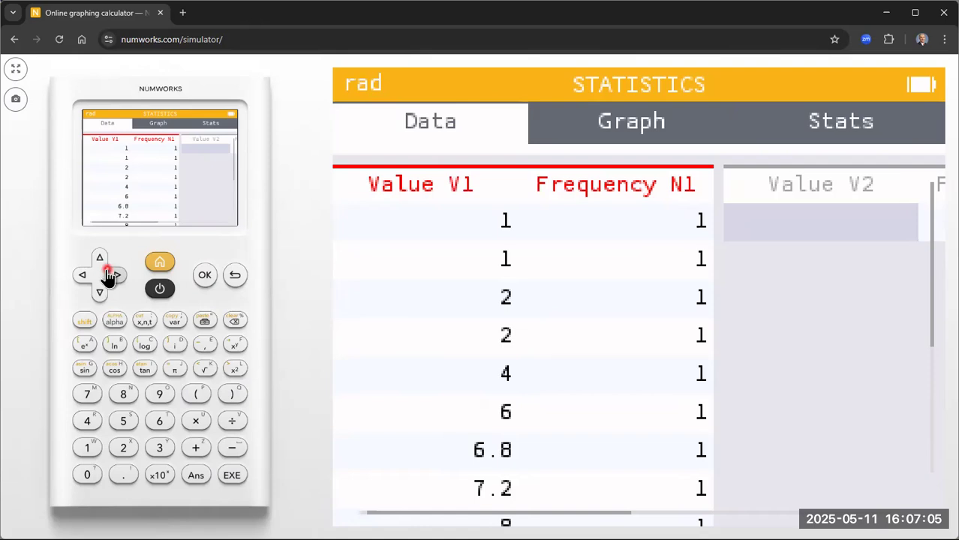
{"action": "left_click", "coordinate": [101, 263]}
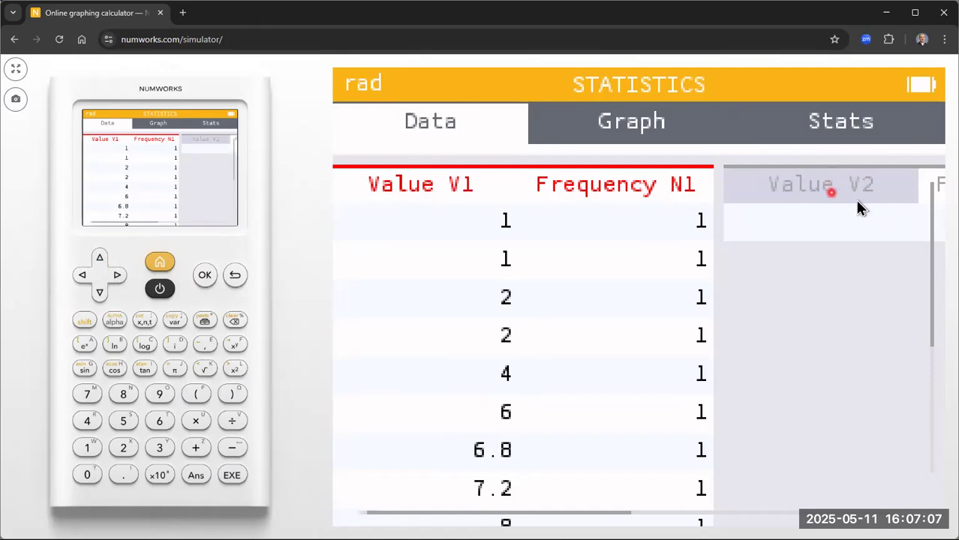
{"action": "left_click", "coordinate": [205, 276]}
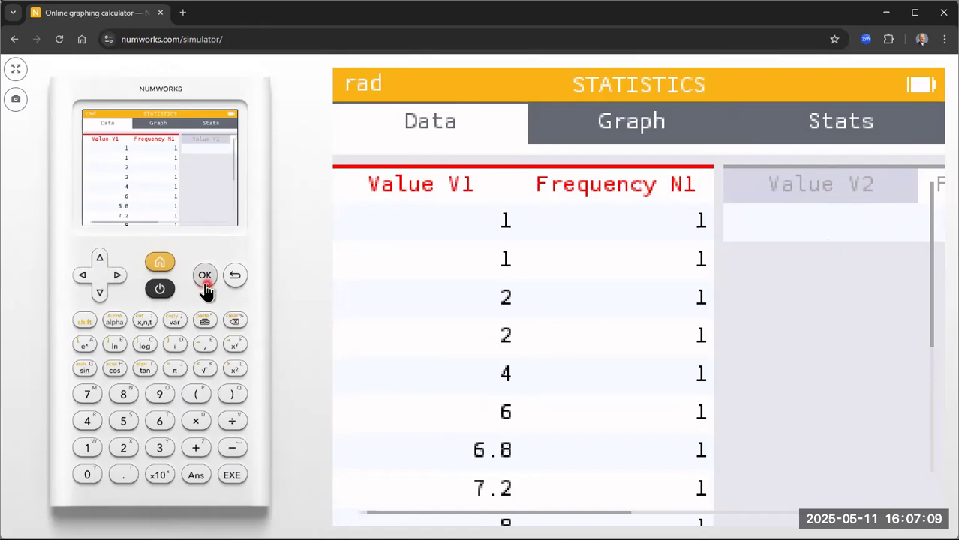
{"action": "left_click", "coordinate": [428, 302]}
{"action": "left_click", "coordinate": [99, 293]}
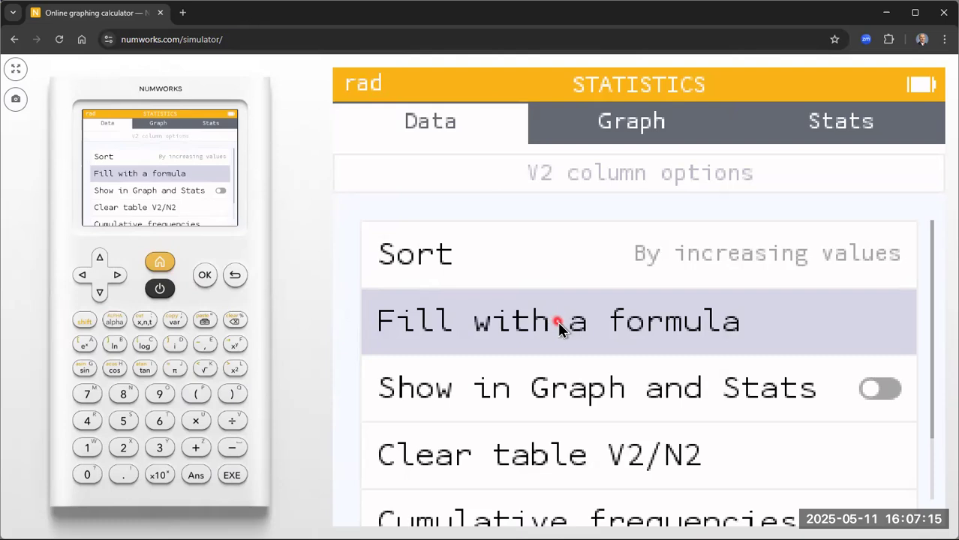
{"action": "left_click", "coordinate": [204, 276]}
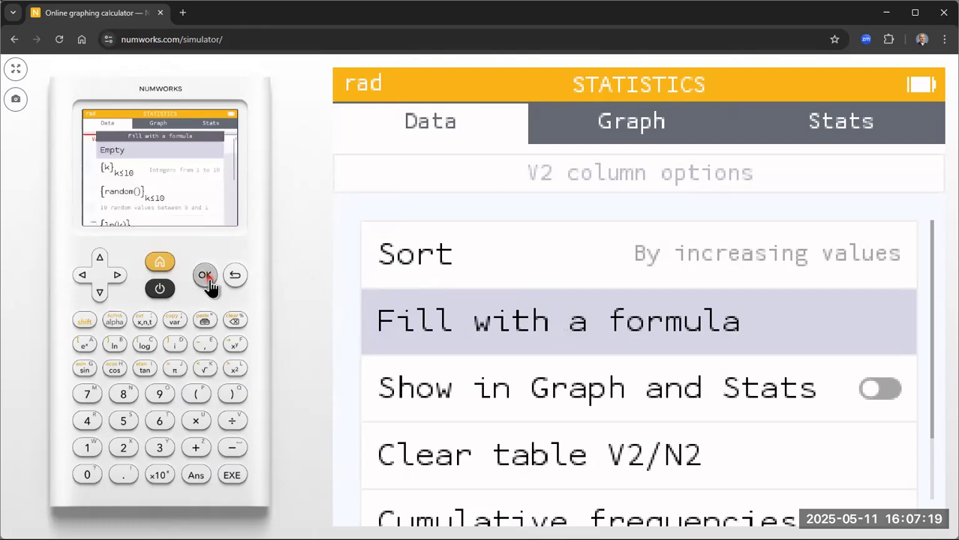
{"action": "left_click", "coordinate": [205, 277]}
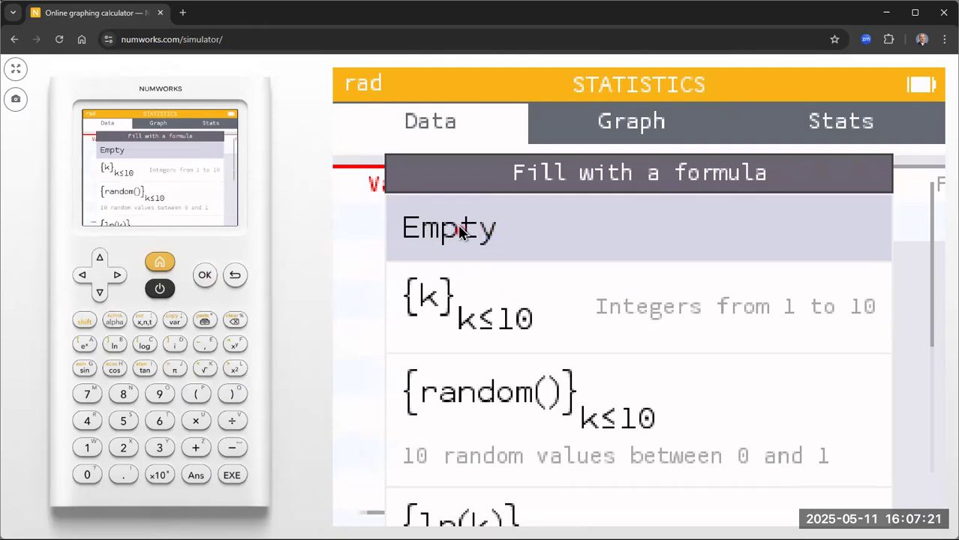
{"action": "left_click", "coordinate": [204, 276]}
{"action": "left_click", "coordinate": [821, 211]}
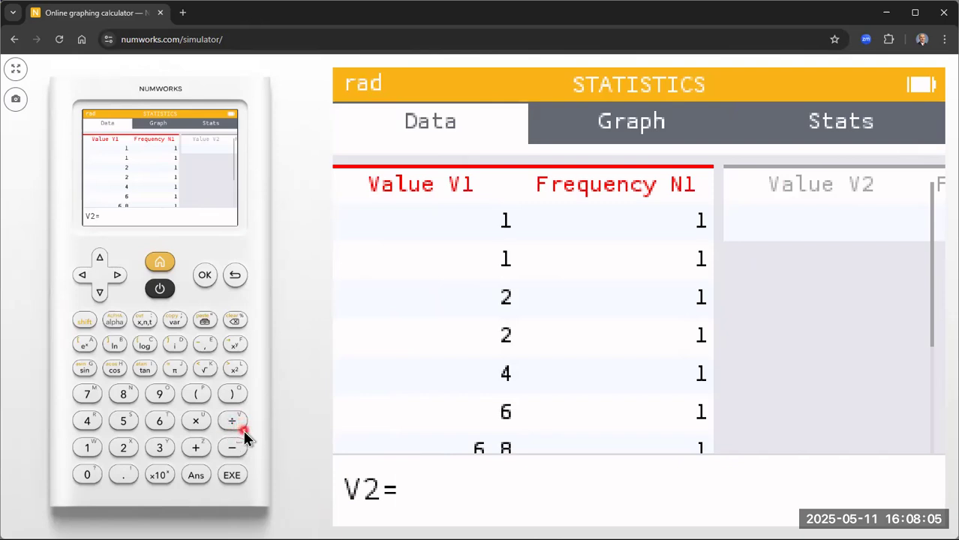
Try to fill Value V2 with the lowercase formula v1 and clear the entry.
{"action": "left_click", "coordinate": [114, 323]}
{"action": "left_click", "coordinate": [234, 422]}
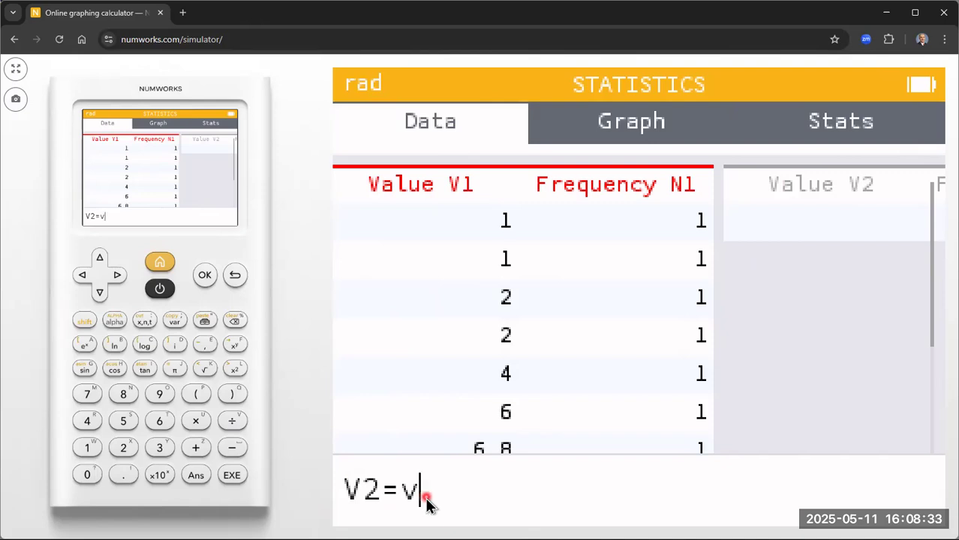
{"action": "left_click", "coordinate": [87, 448]}
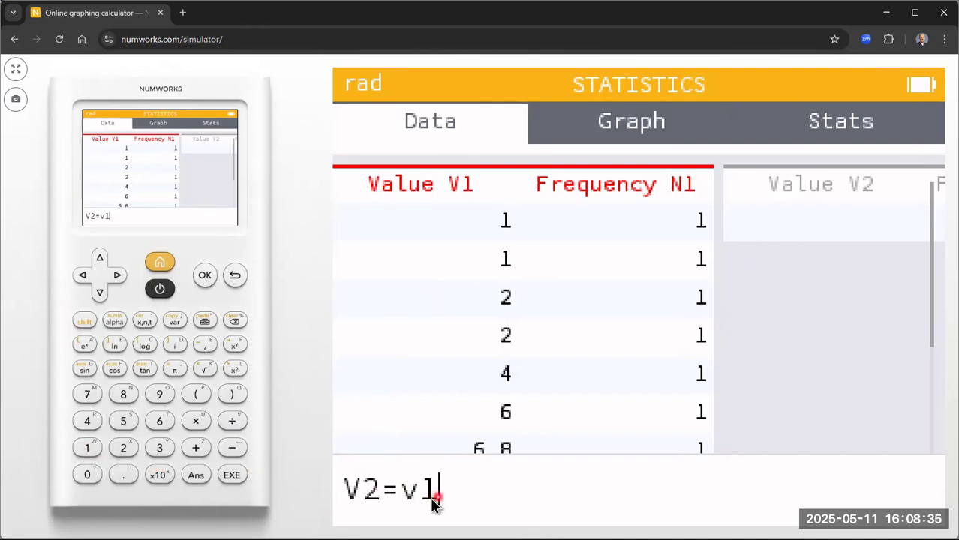
{"action": "left_click", "coordinate": [234, 477]}
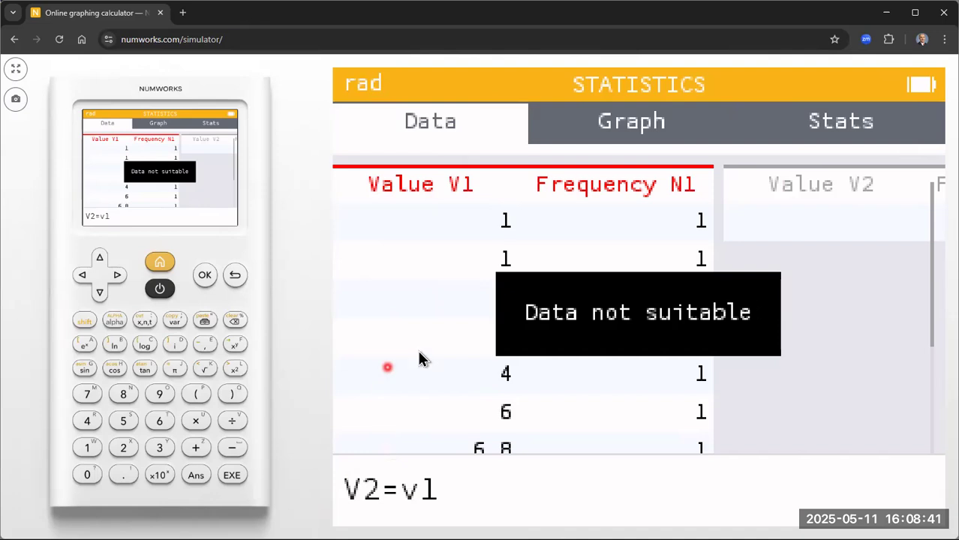
{"action": "left_click", "coordinate": [205, 276]}
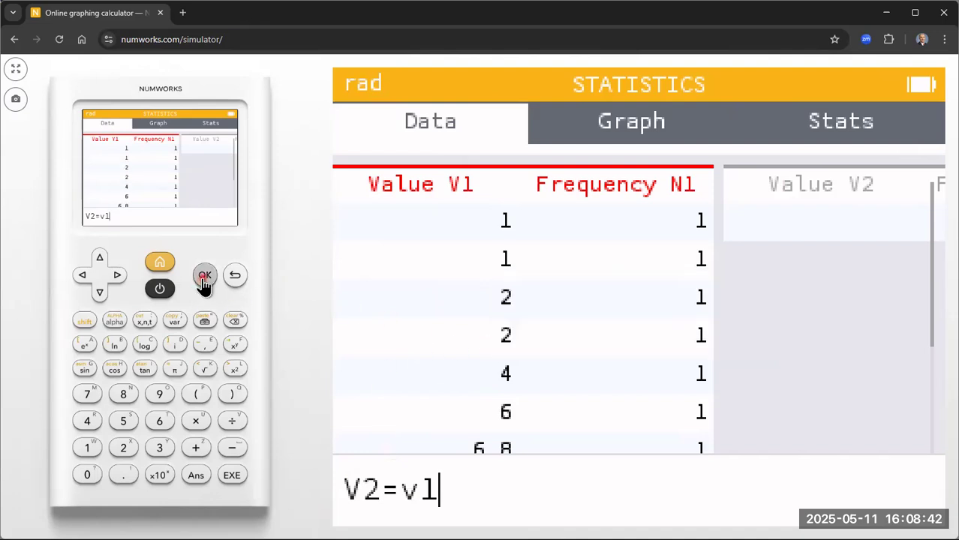
{"action": "left_click", "coordinate": [235, 323]}
{"action": "left_click", "coordinate": [235, 323]}
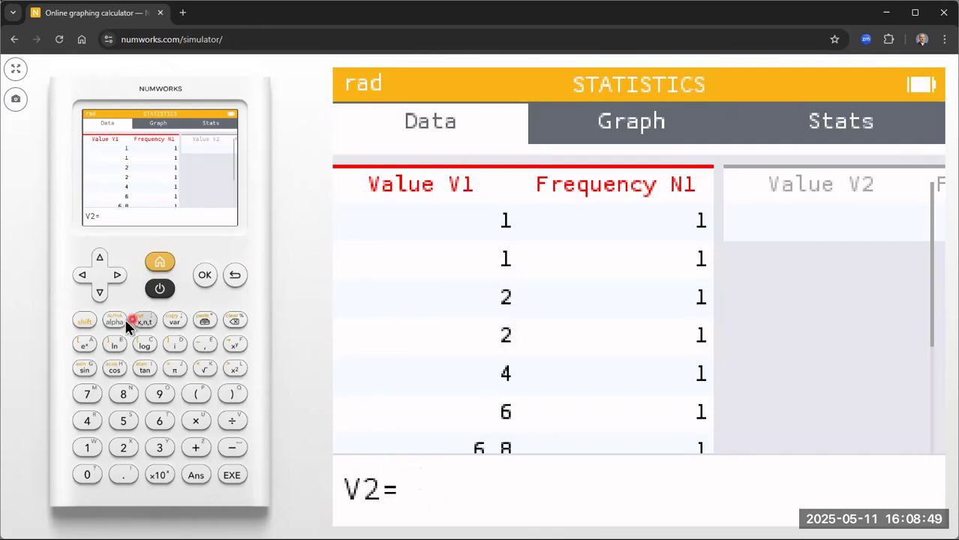
Fill the Value V2 column with the uppercase formula V1 to copy the sorted data.
{"action": "left_click", "coordinate": [84, 325]}
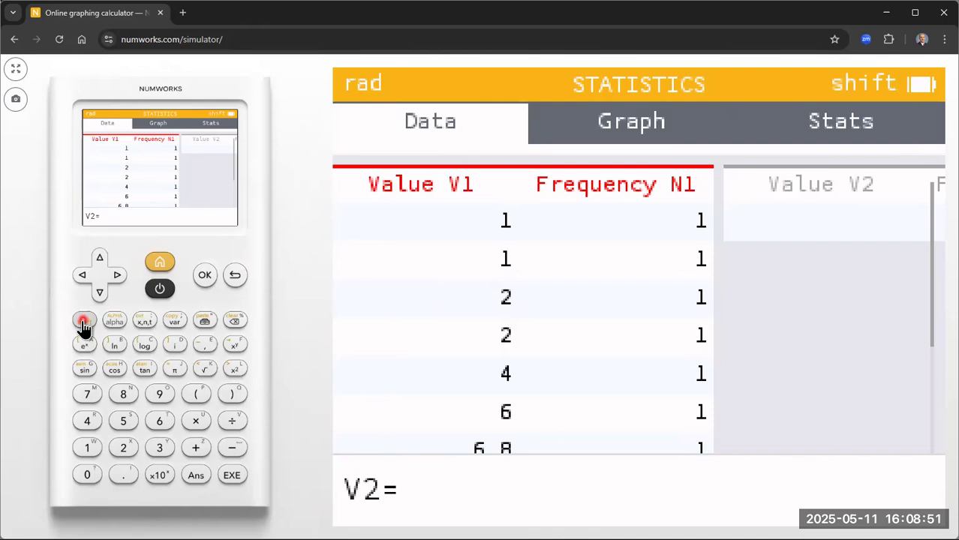
{"action": "left_click", "coordinate": [115, 321]}
{"action": "left_click", "coordinate": [232, 421]}
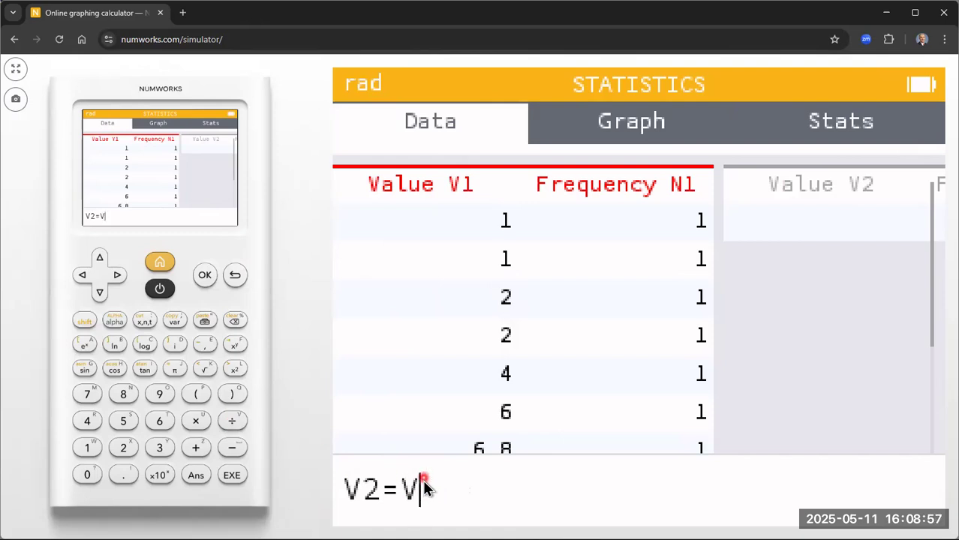
{"action": "left_click", "coordinate": [87, 448]}
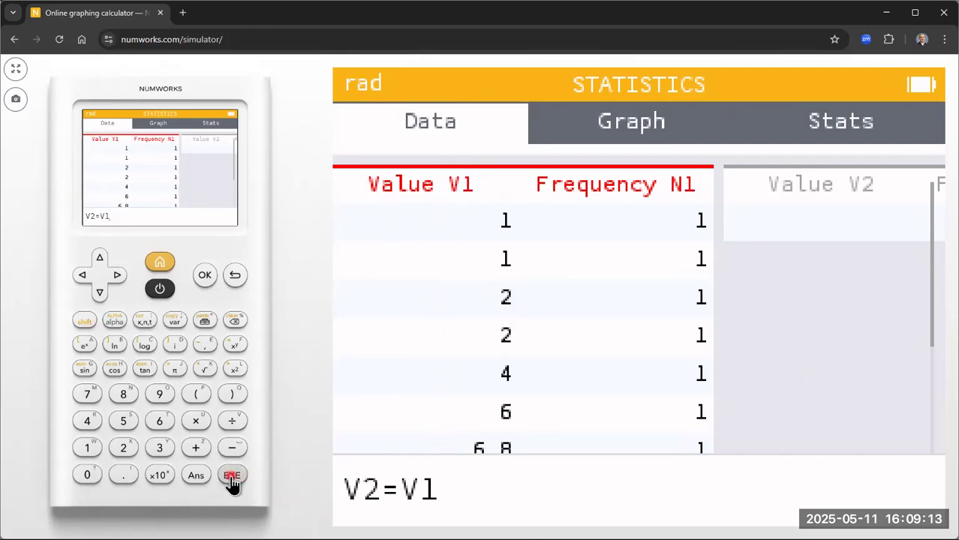
{"action": "left_click", "coordinate": [206, 280]}
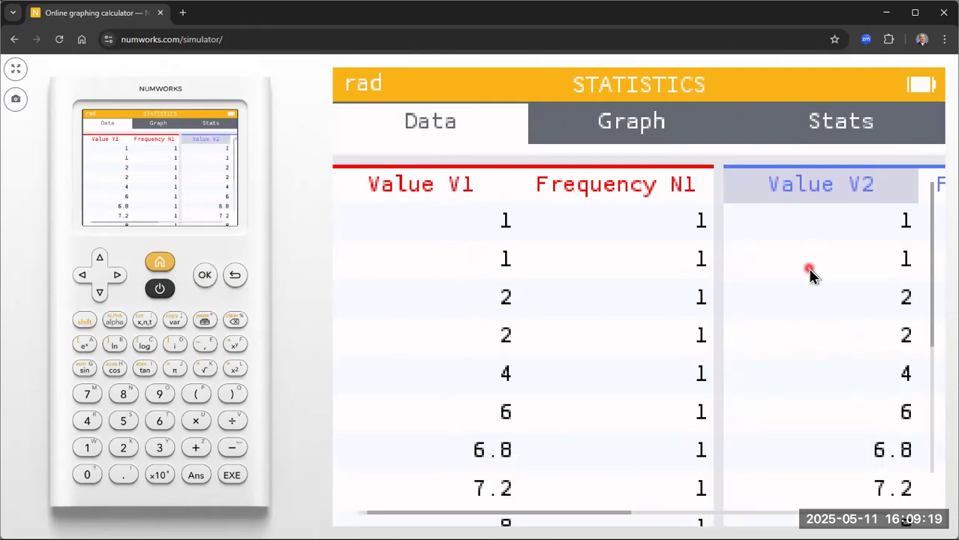
Set the Frequency N2 of the first value 1 to 2 and delete the duplicate row of 1 from the V2 table.
{"action": "left_click", "coordinate": [118, 277]}
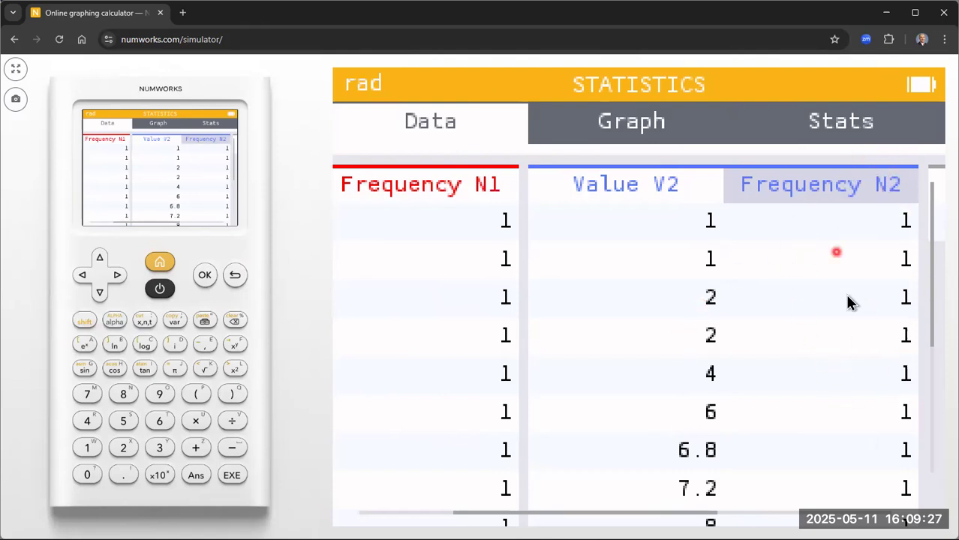
{"action": "left_click", "coordinate": [99, 291]}
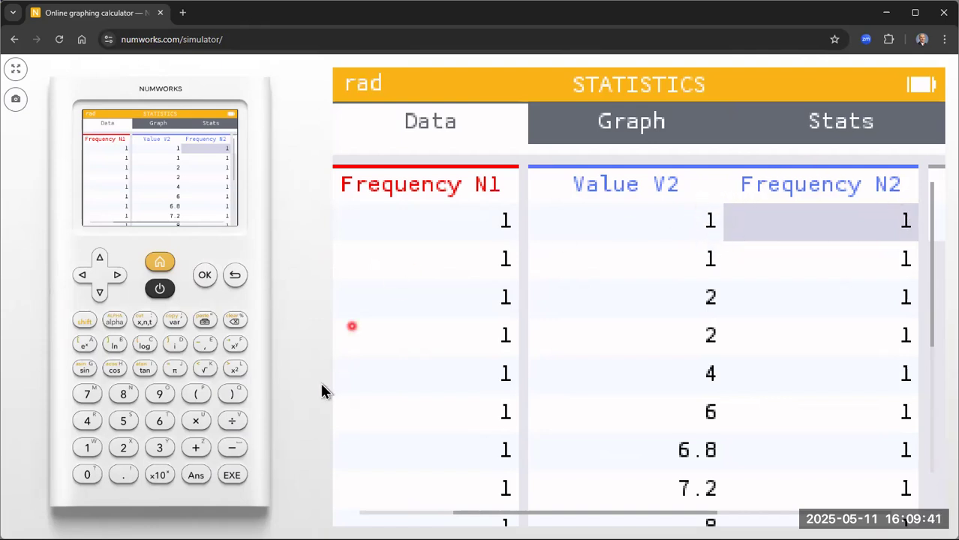
{"action": "left_click", "coordinate": [124, 448]}
{"action": "left_click", "coordinate": [235, 478]}
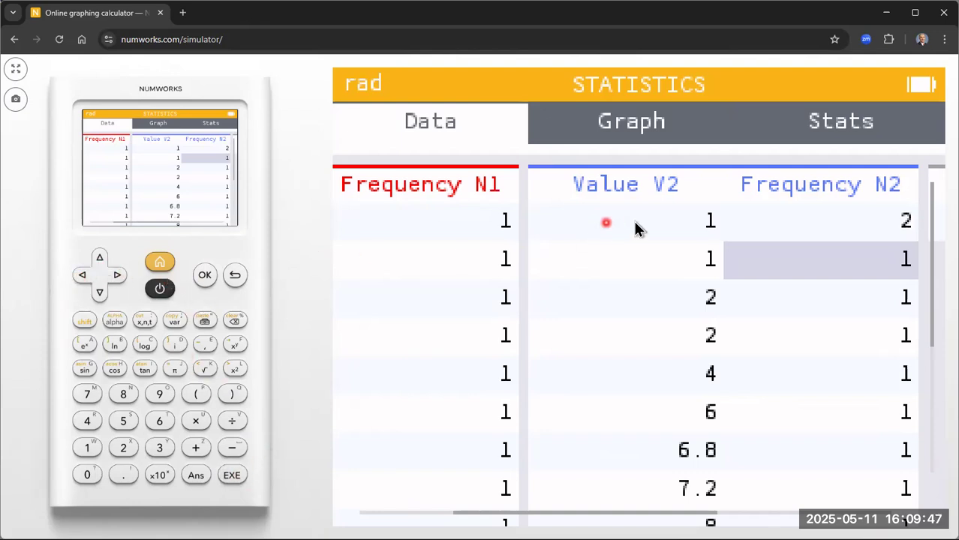
{"action": "left_click", "coordinate": [235, 321]}
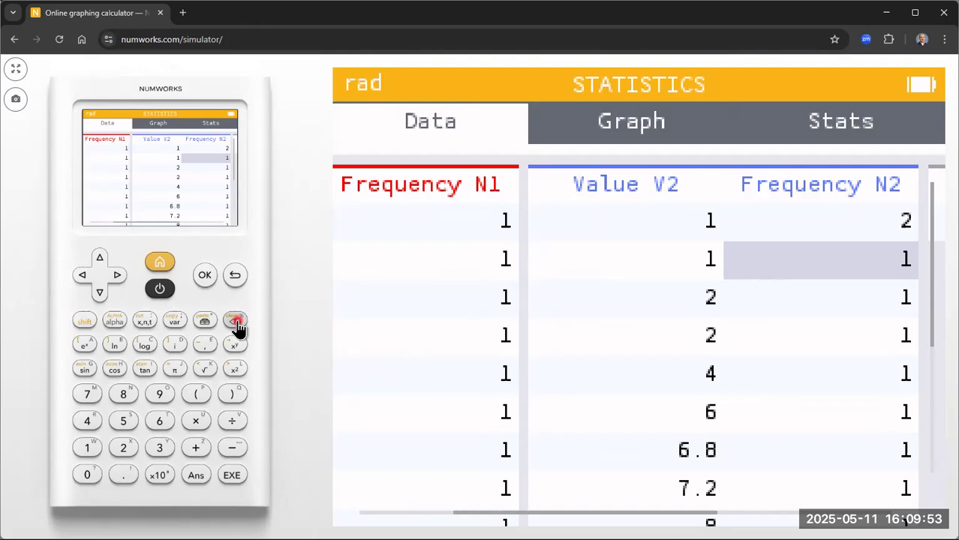
{"action": "left_click", "coordinate": [234, 322]}
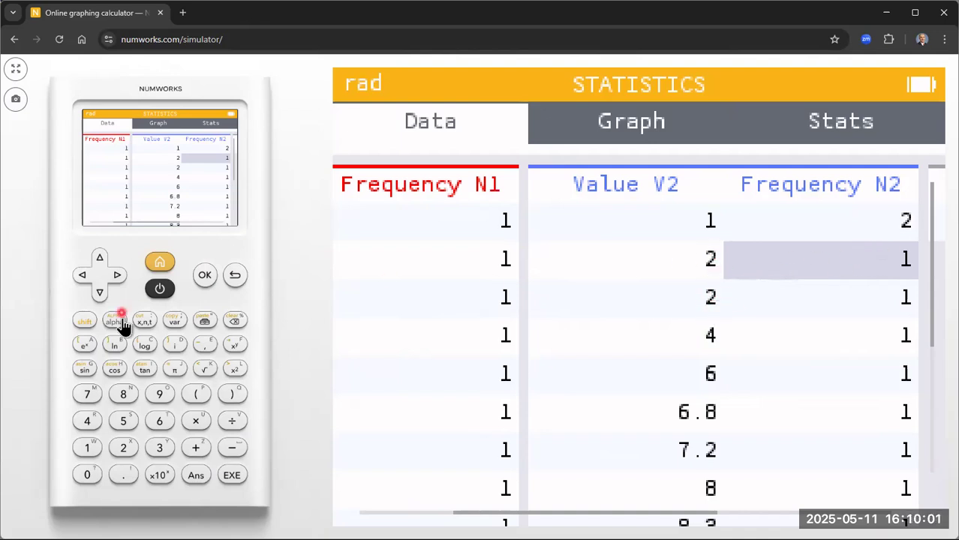
Set the Frequency N2 of the first value 2 to 2 and delete the duplicate row of 2.
{"action": "left_click", "coordinate": [130, 450]}
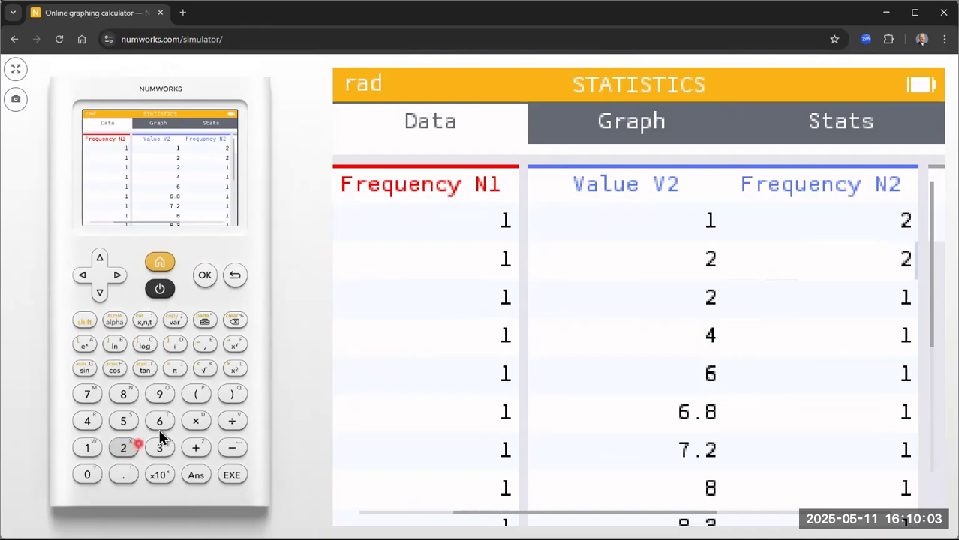
{"action": "left_click", "coordinate": [99, 292]}
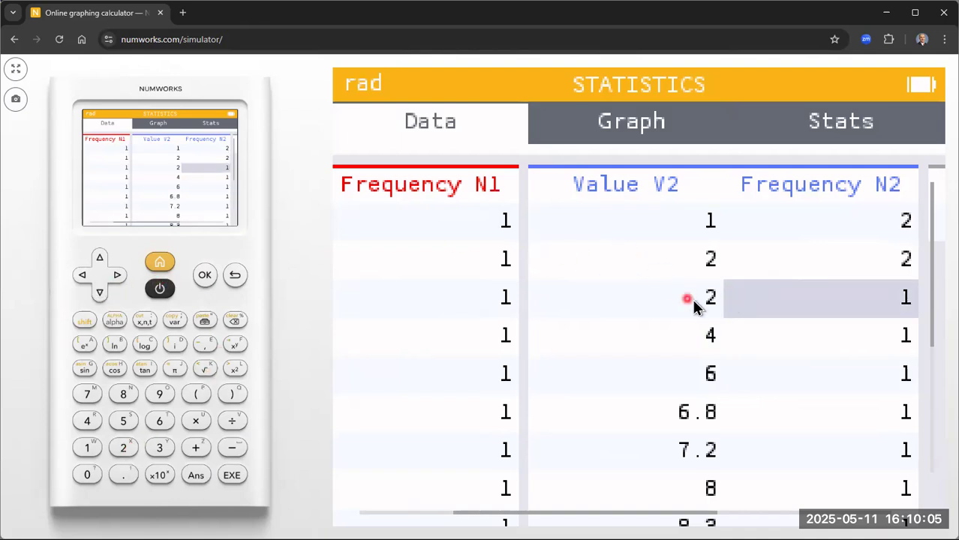
{"action": "left_click", "coordinate": [237, 323]}
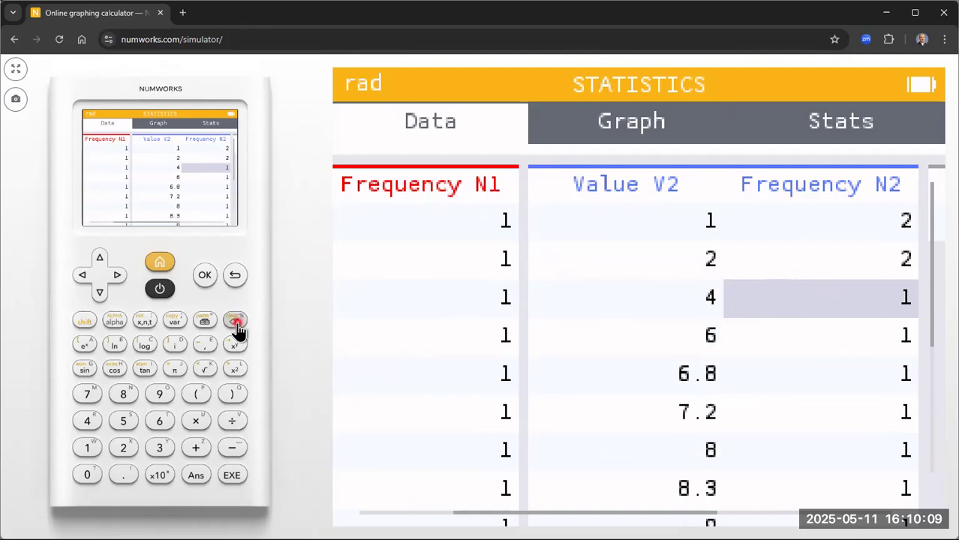
Set the Frequency N2 of the first value 10 to 2 and delete the duplicate row of 10.
{"action": "left_click", "coordinate": [100, 293]}
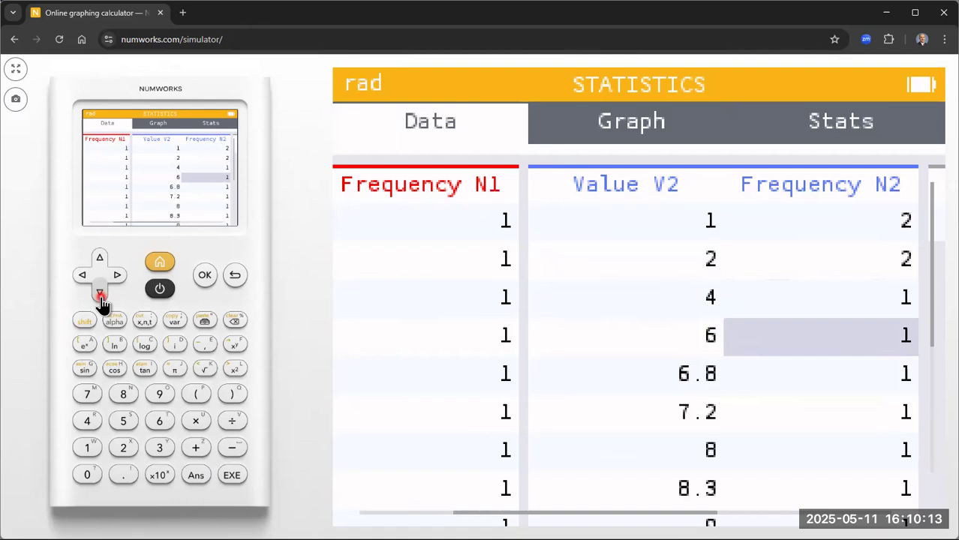
{"action": "left_click", "coordinate": [100, 295]}
{"action": "left_click", "coordinate": [100, 294]}
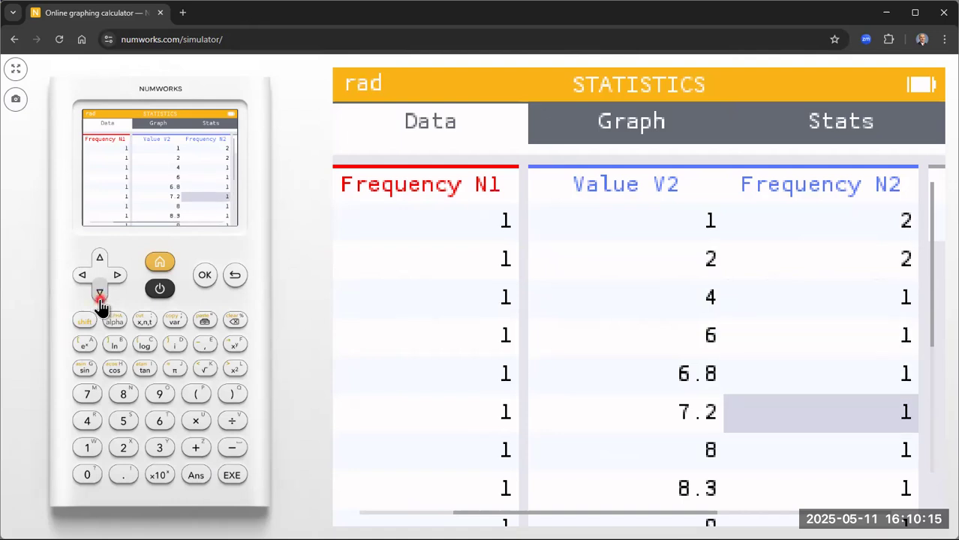
{"action": "left_click", "coordinate": [99, 293]}
{"action": "left_click", "coordinate": [100, 293]}
{"action": "left_click", "coordinate": [100, 293]}
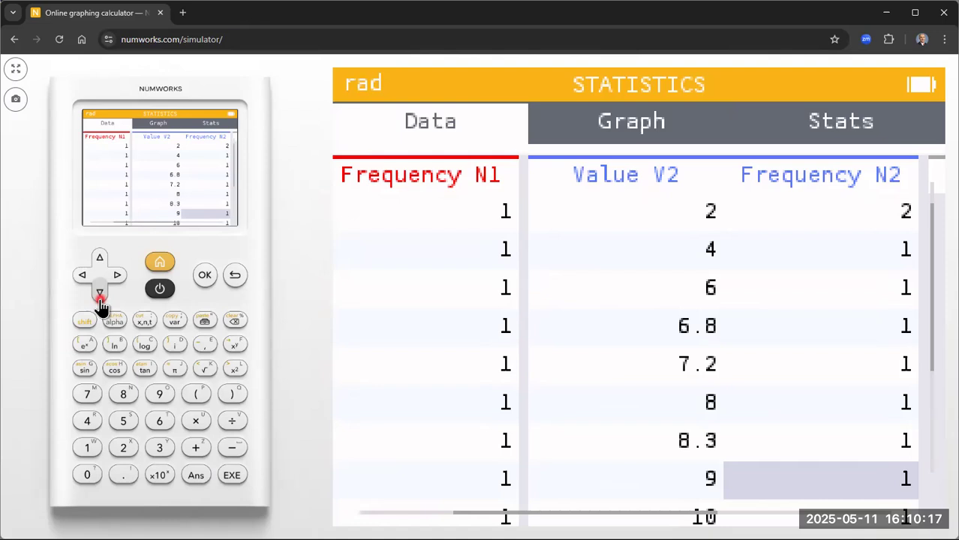
{"action": "left_click", "coordinate": [99, 293]}
{"action": "left_click", "coordinate": [100, 294]}
{"action": "left_click", "coordinate": [100, 294]}
{"action": "left_click", "coordinate": [102, 264]}
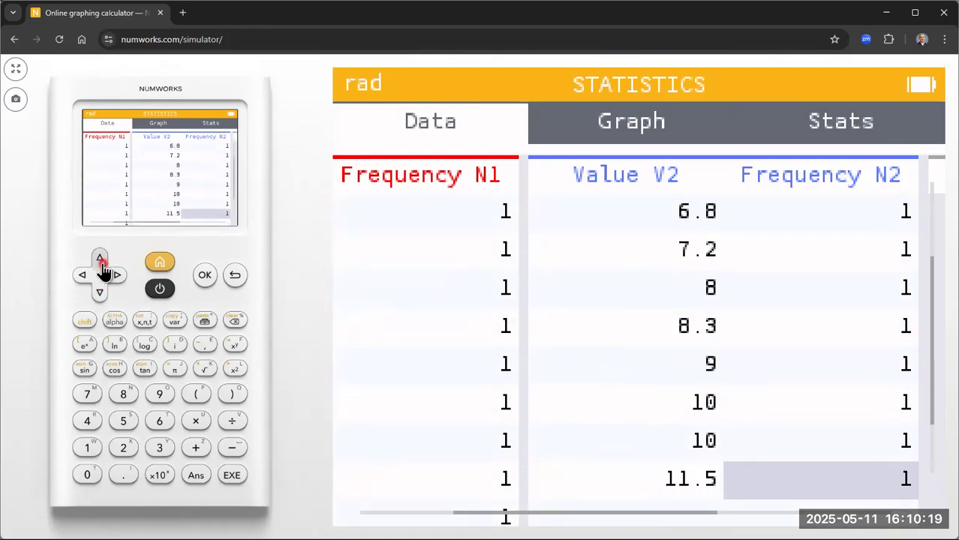
{"action": "left_click", "coordinate": [102, 264]}
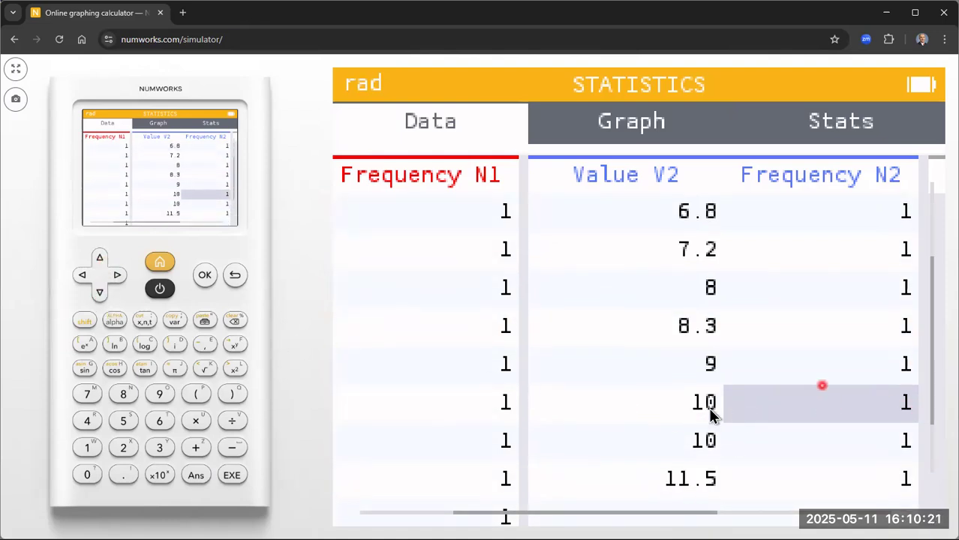
{"action": "left_click", "coordinate": [125, 452]}
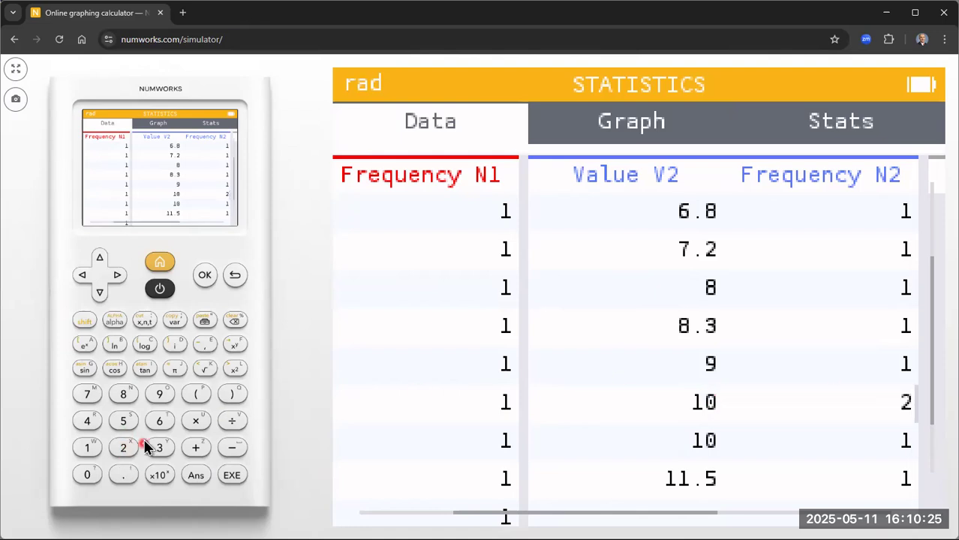
{"action": "left_click", "coordinate": [233, 476]}
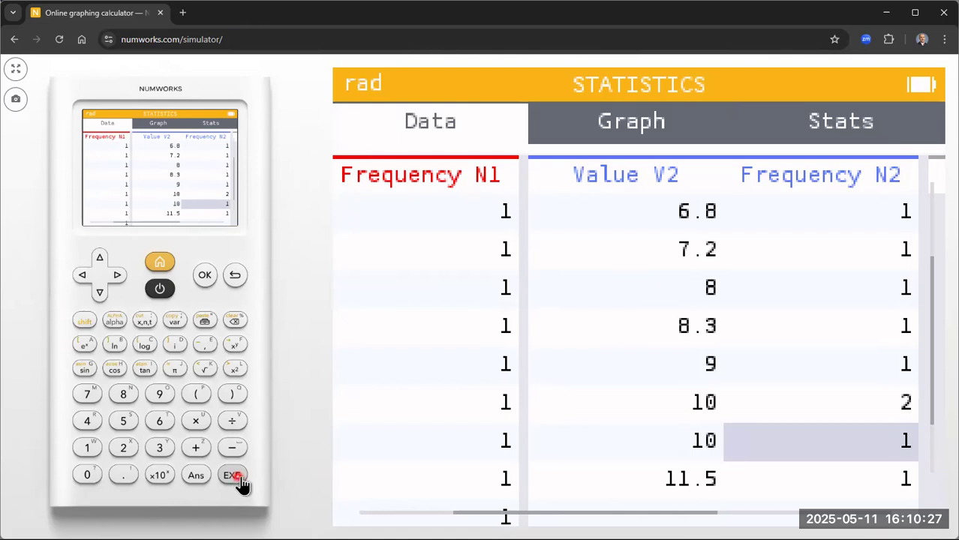
{"action": "left_click", "coordinate": [235, 322]}
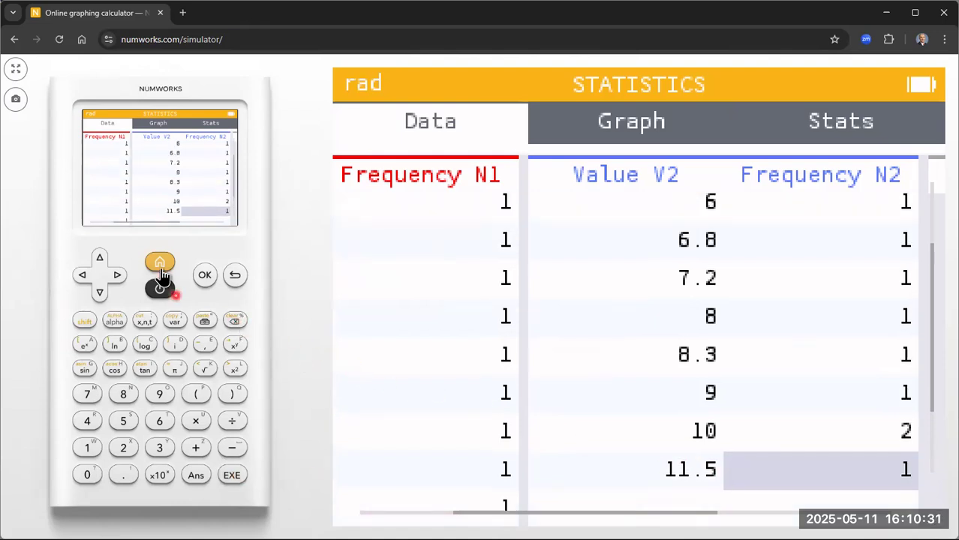
Compare the condensed V2/N2 table with the original V1/N1 table from their first rows.
{"action": "left_click", "coordinate": [100, 260]}
{"action": "left_click", "coordinate": [100, 260]}
{"action": "left_click", "coordinate": [100, 260]}
{"action": "left_click", "coordinate": [100, 260]}
{"action": "left_click", "coordinate": [100, 260]}
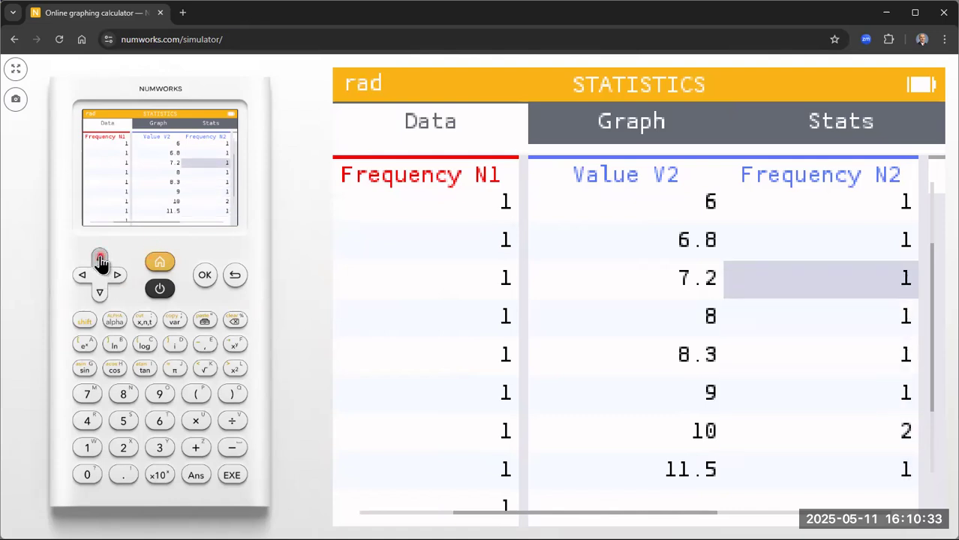
{"action": "left_click", "coordinate": [100, 260]}
{"action": "left_click", "coordinate": [100, 260]}
{"action": "left_click", "coordinate": [100, 260]}
{"action": "left_click", "coordinate": [99, 262]}
{"action": "left_click", "coordinate": [99, 261]}
{"action": "left_click", "coordinate": [97, 263]}
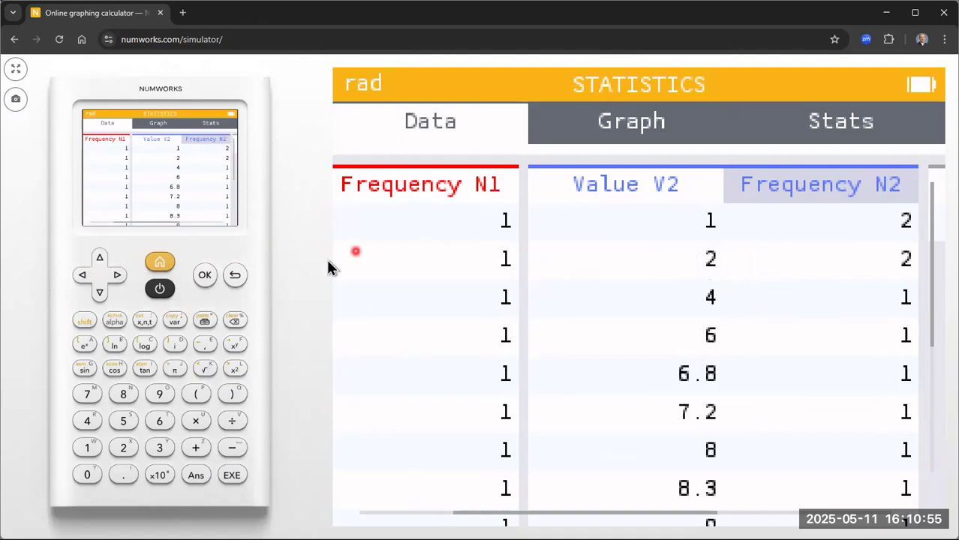
{"action": "left_click", "coordinate": [83, 275]}
{"action": "left_click", "coordinate": [83, 276]}
{"action": "left_click", "coordinate": [82, 277]}
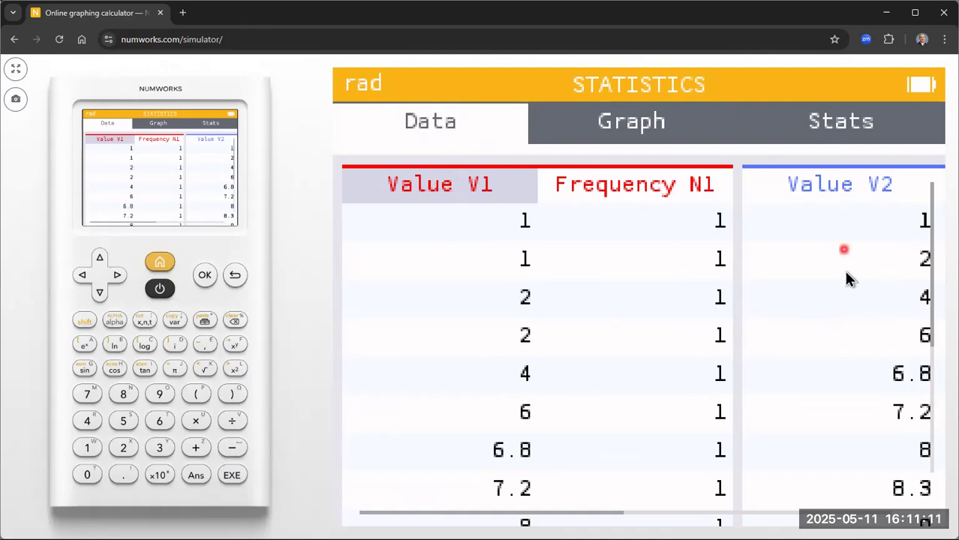
Display the calculated statistics for the data sets.
{"action": "left_click", "coordinate": [101, 261]}
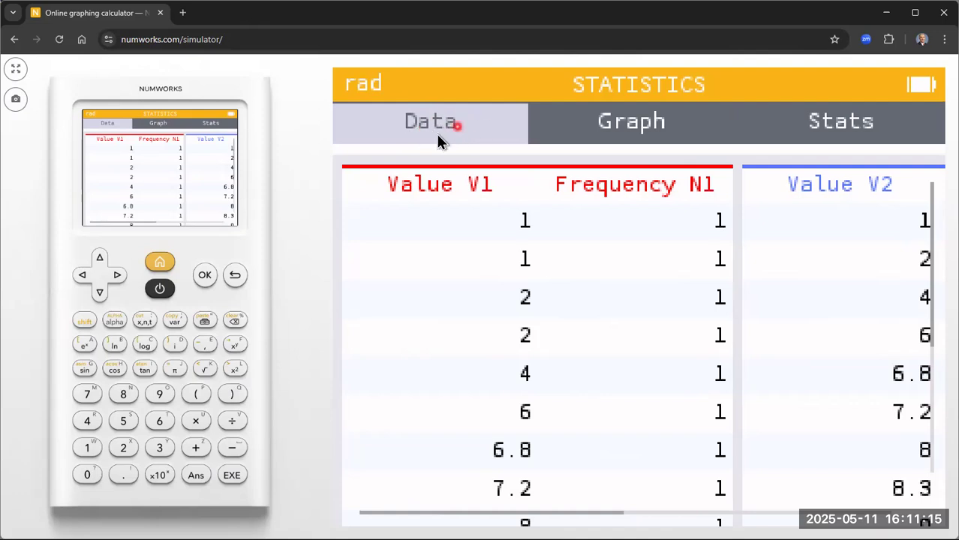
{"action": "left_click", "coordinate": [118, 275]}
{"action": "left_click", "coordinate": [117, 274]}
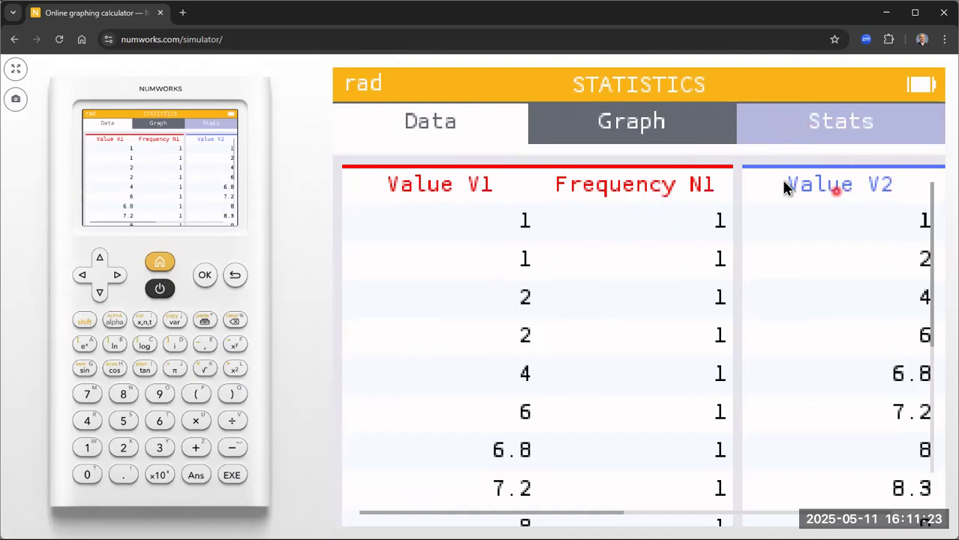
{"action": "left_click", "coordinate": [233, 477]}
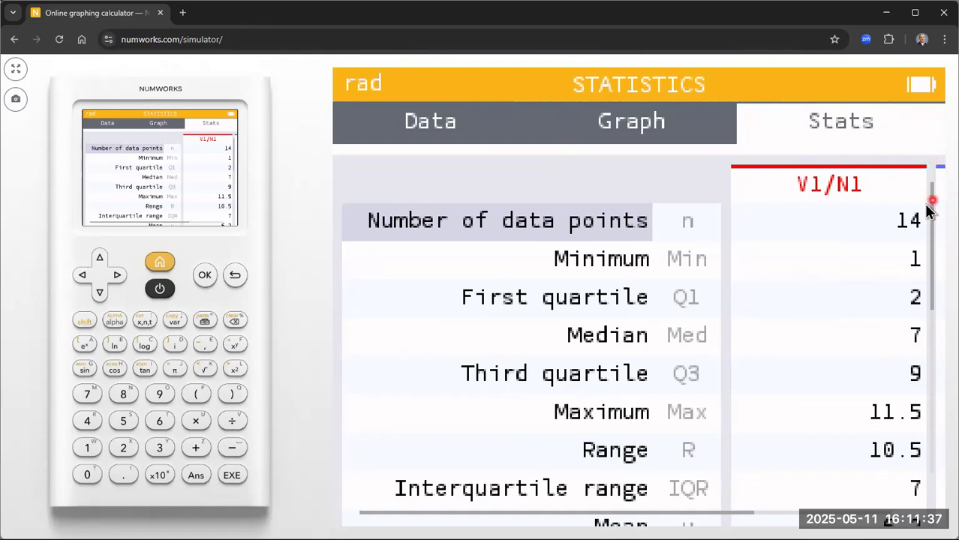
Examine the V1/N1 statistics down to the sample variance and go back to the sample mean.
{"action": "left_click", "coordinate": [101, 296]}
{"action": "left_click", "coordinate": [102, 297]}
{"action": "left_click", "coordinate": [102, 296]}
{"action": "left_click", "coordinate": [102, 297]}
{"action": "left_click", "coordinate": [102, 295]}
{"action": "left_click", "coordinate": [102, 296]}
{"action": "left_click", "coordinate": [101, 295]}
{"action": "left_click", "coordinate": [102, 295]}
{"action": "left_click", "coordinate": [101, 295]}
{"action": "left_click", "coordinate": [102, 296]}
{"action": "left_click", "coordinate": [101, 296]}
{"action": "left_click", "coordinate": [101, 296]}
{"action": "left_click", "coordinate": [101, 295]}
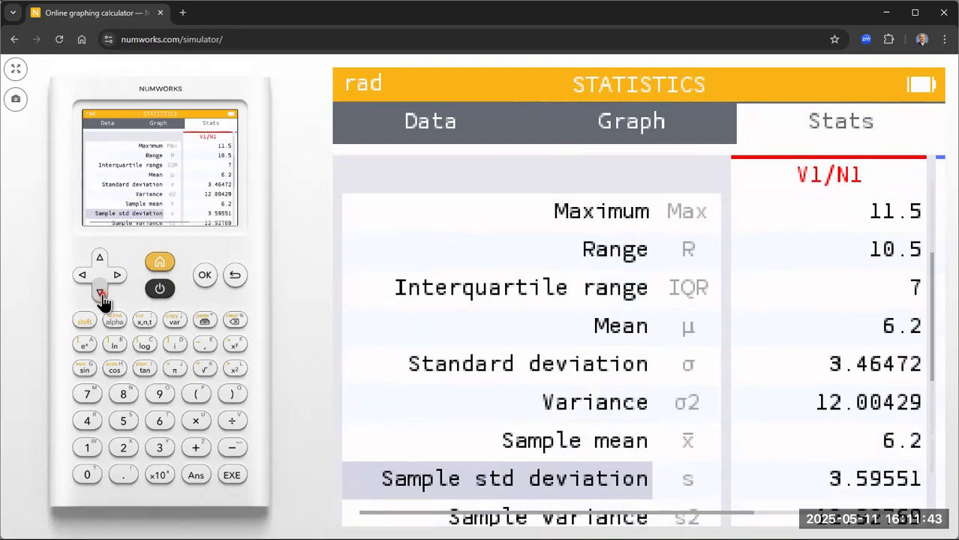
{"action": "left_click", "coordinate": [102, 296]}
{"action": "left_click", "coordinate": [98, 272]}
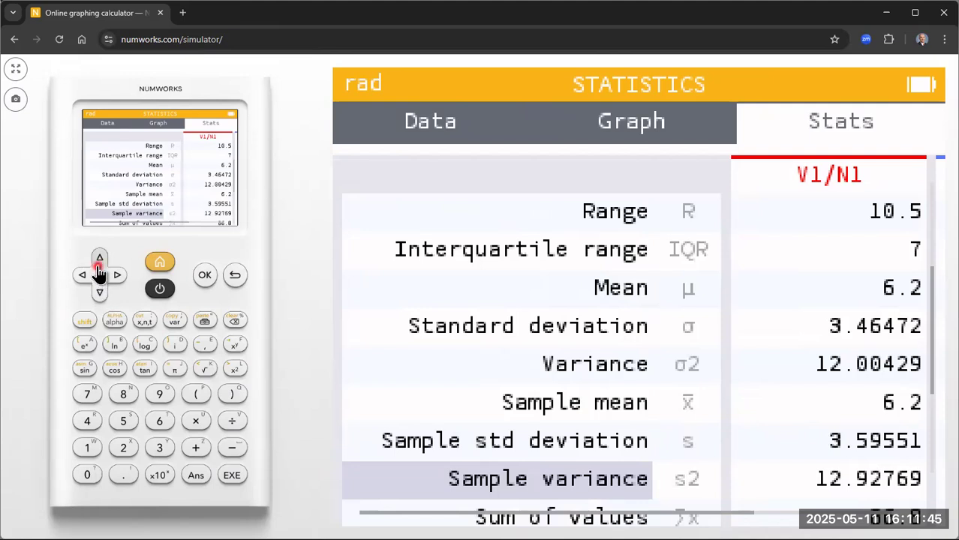
{"action": "left_click", "coordinate": [97, 270]}
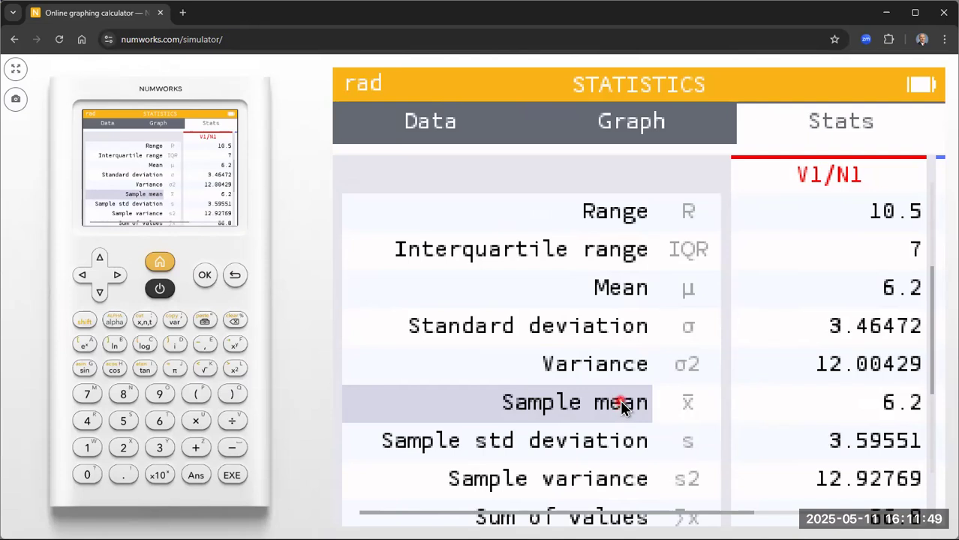
Compare the sample mean and neighbouring statistics of V1/N1 with those of V2/N2.
{"action": "left_click", "coordinate": [806, 172]}
{"action": "left_click", "coordinate": [825, 148]}
{"action": "left_click", "coordinate": [116, 278]}
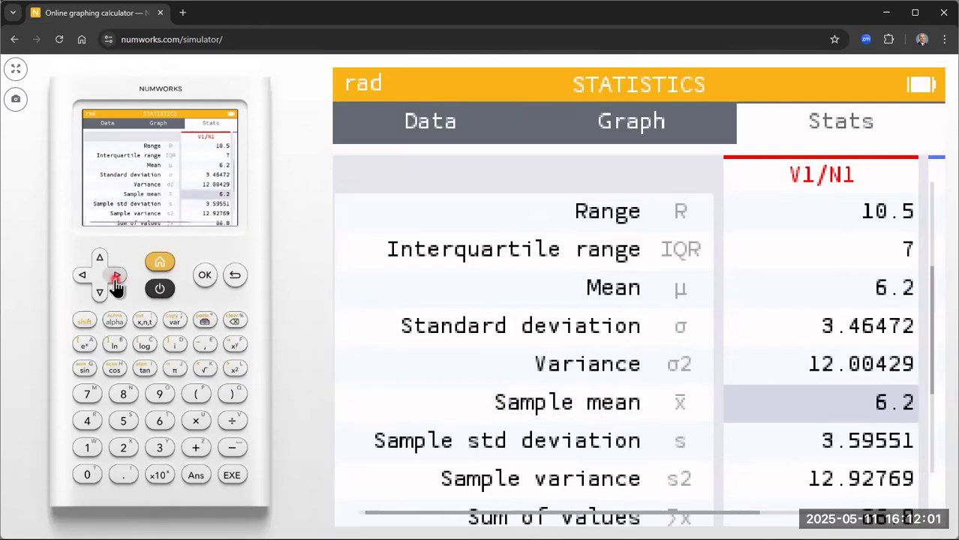
{"action": "left_click", "coordinate": [116, 278]}
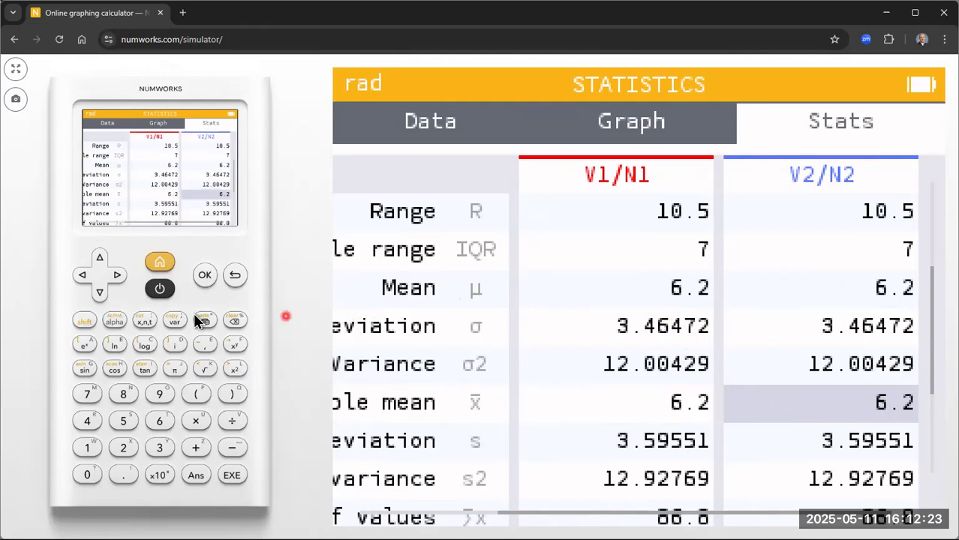
Leave the statistics and return to the data tables.
{"action": "triple_click", "coordinate": [102, 264]}
{"action": "triple_click", "coordinate": [103, 264]}
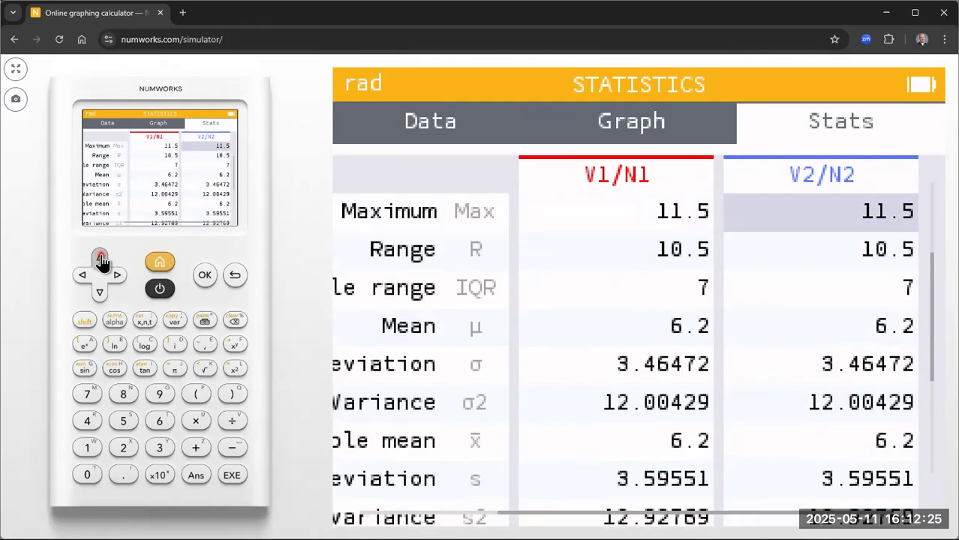
{"action": "double_click", "coordinate": [103, 263]}
{"action": "double_click", "coordinate": [103, 263]}
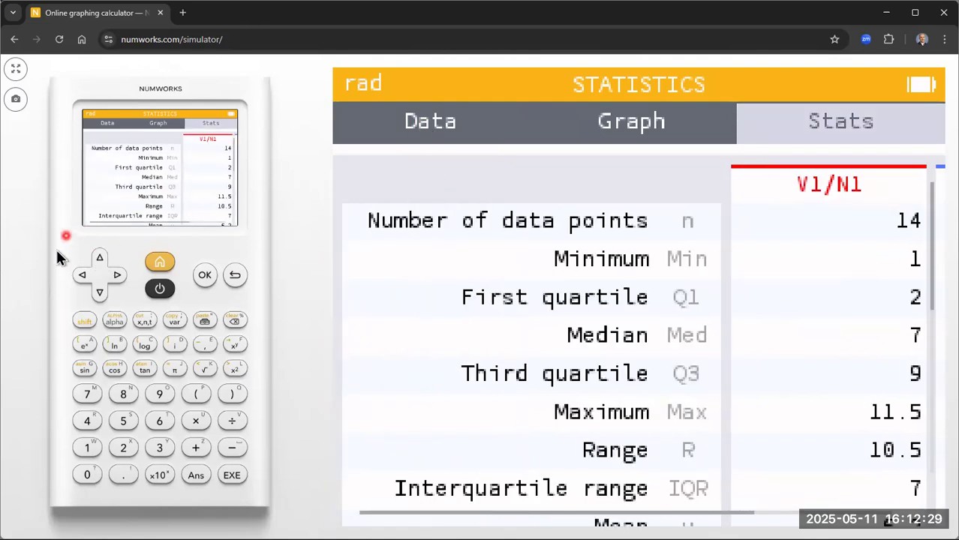
{"action": "left_click", "coordinate": [84, 278]}
{"action": "left_click", "coordinate": [84, 276]}
{"action": "left_click", "coordinate": [84, 276]}
{"action": "left_click", "coordinate": [206, 278]}
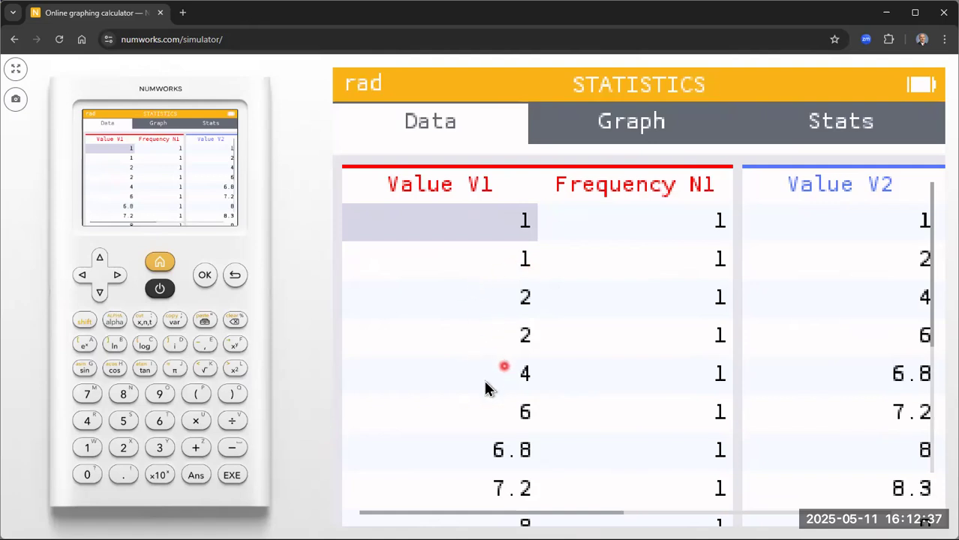
Examine the V1/N1 and V2/N2 tables and the empty Value V3 column beside them.
{"action": "left_click", "coordinate": [117, 276]}
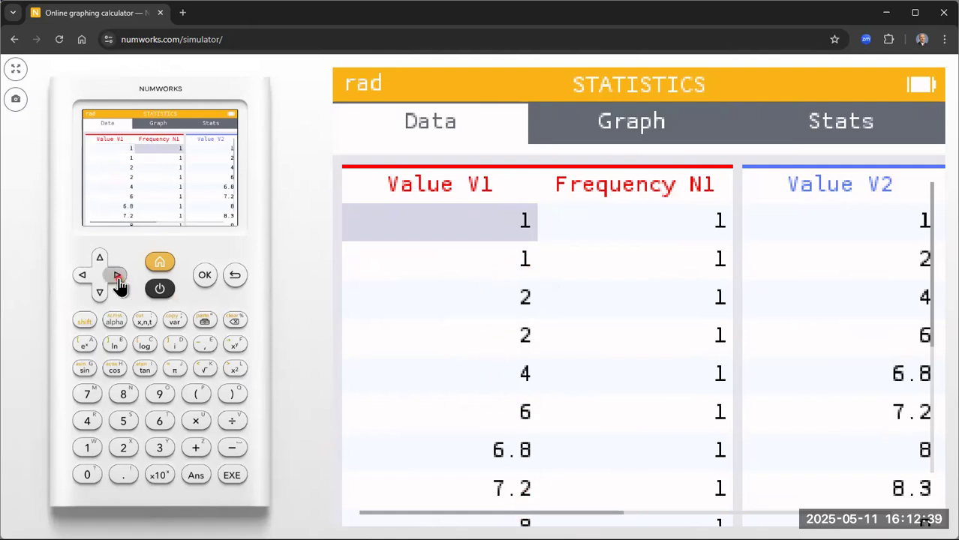
{"action": "left_click", "coordinate": [117, 276]}
{"action": "left_click", "coordinate": [117, 276]}
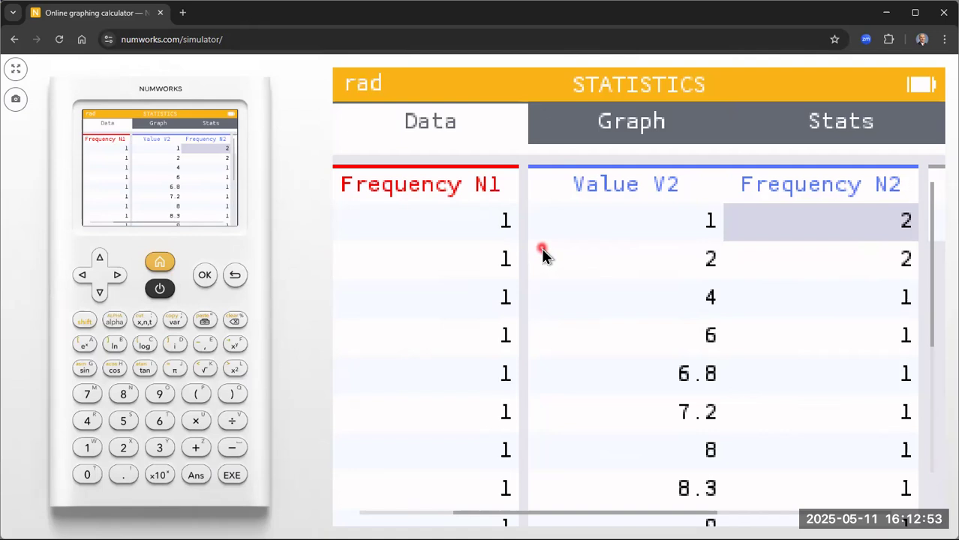
{"action": "left_click", "coordinate": [116, 277]}
{"action": "left_click", "coordinate": [99, 258]}
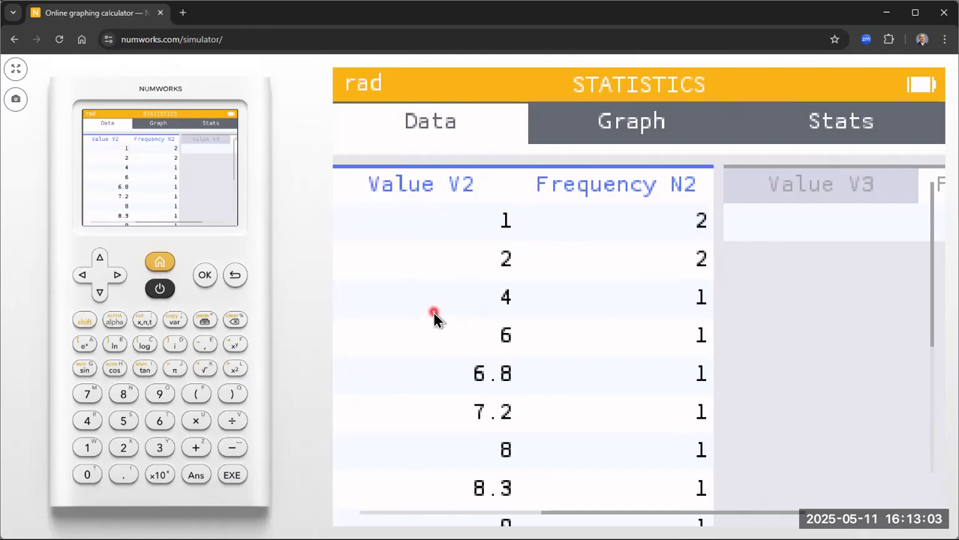
{"action": "left_click", "coordinate": [83, 278]}
{"action": "left_click", "coordinate": [83, 278]}
{"action": "left_click", "coordinate": [82, 278]}
{"action": "left_click", "coordinate": [83, 277]}
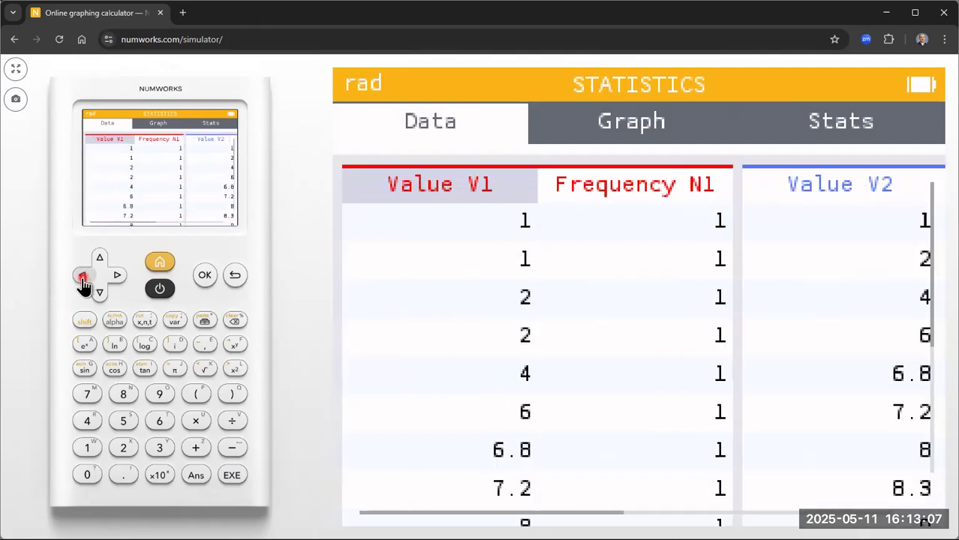
Start an empty fill formula for the empty Value V3 column.
{"action": "left_click", "coordinate": [117, 276]}
{"action": "left_click", "coordinate": [117, 276]}
{"action": "left_click", "coordinate": [118, 276]}
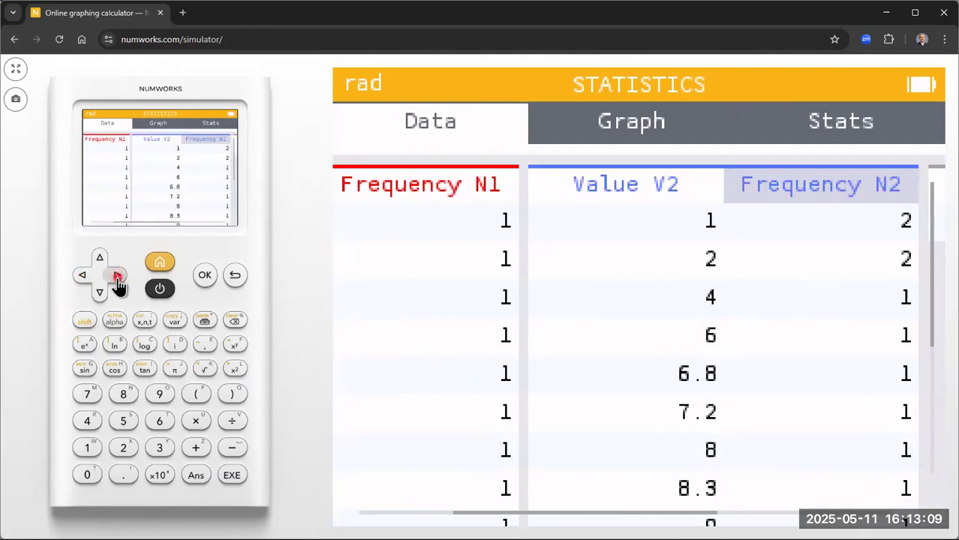
{"action": "left_click", "coordinate": [117, 276]}
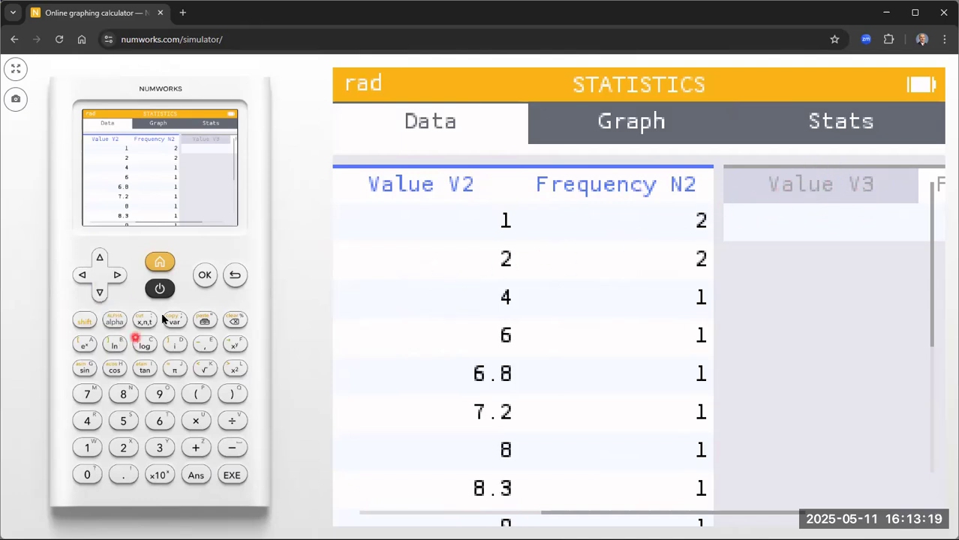
{"action": "left_click", "coordinate": [206, 276]}
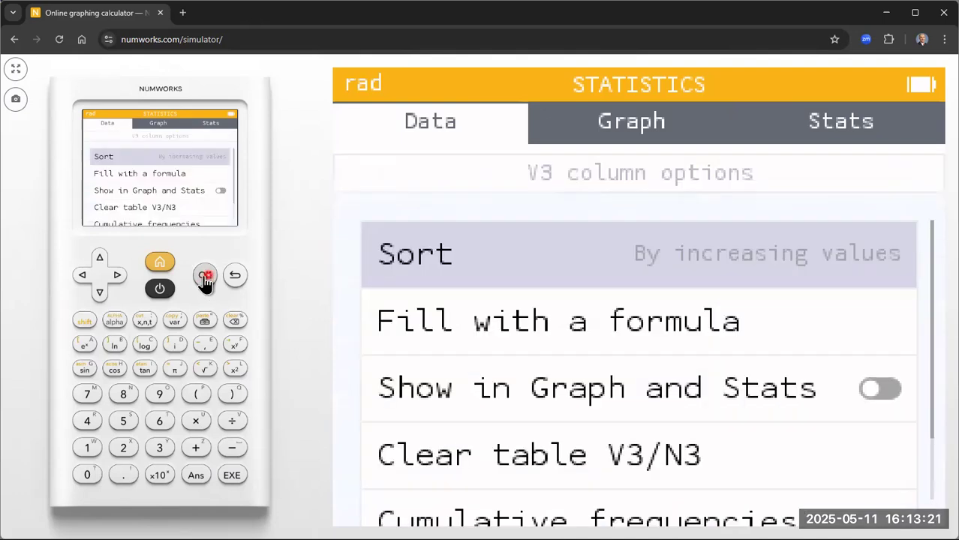
{"action": "left_click", "coordinate": [100, 293]}
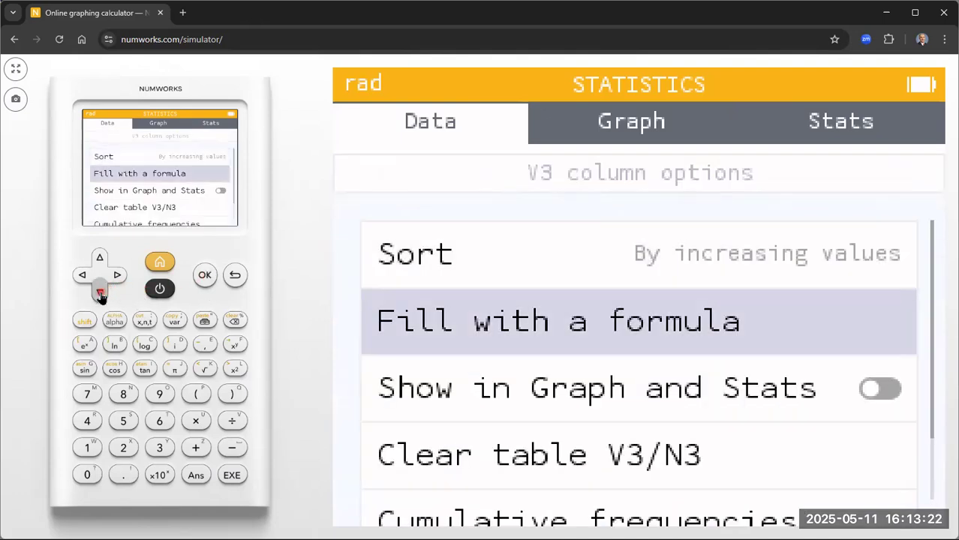
{"action": "left_click", "coordinate": [205, 276]}
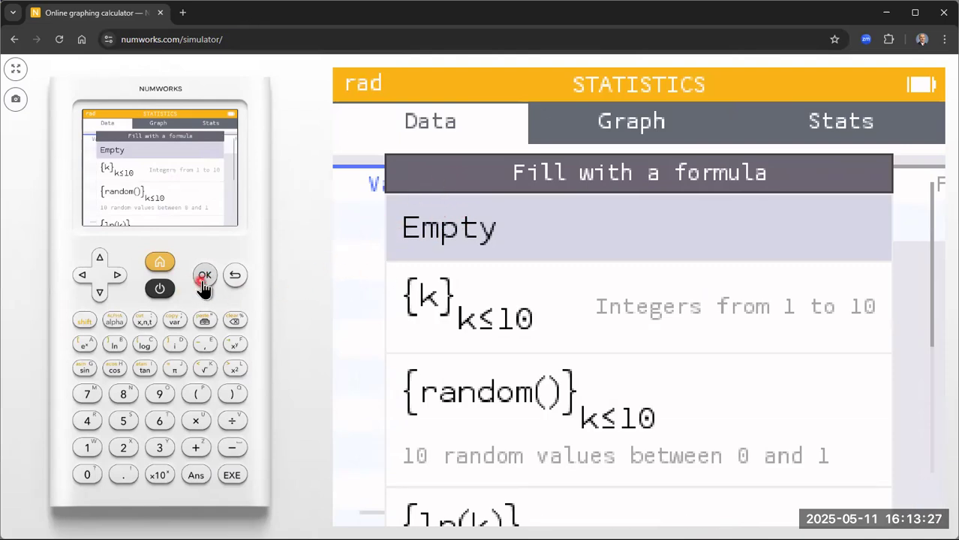
{"action": "left_click", "coordinate": [204, 278]}
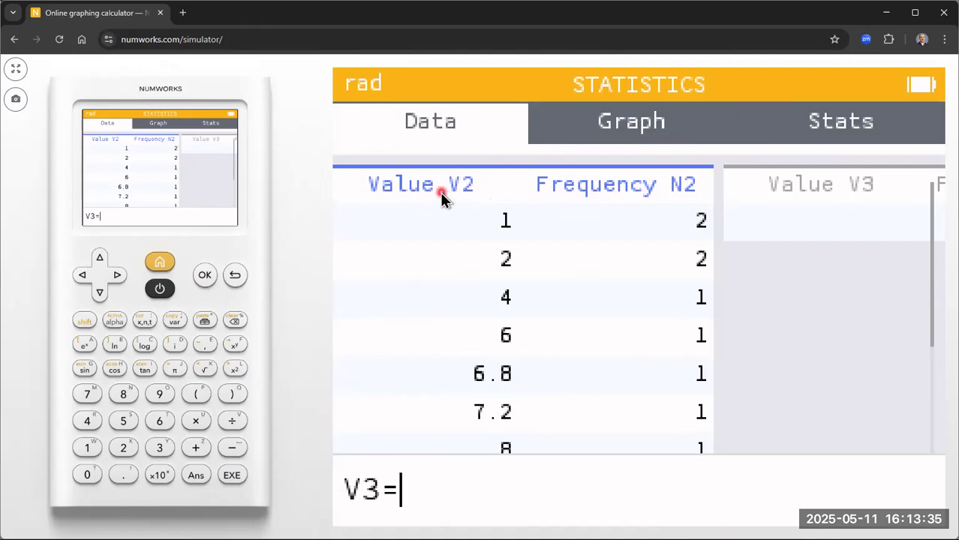
Enter 3×V-1 as the formula for V3.
{"action": "left_click", "coordinate": [162, 452]}
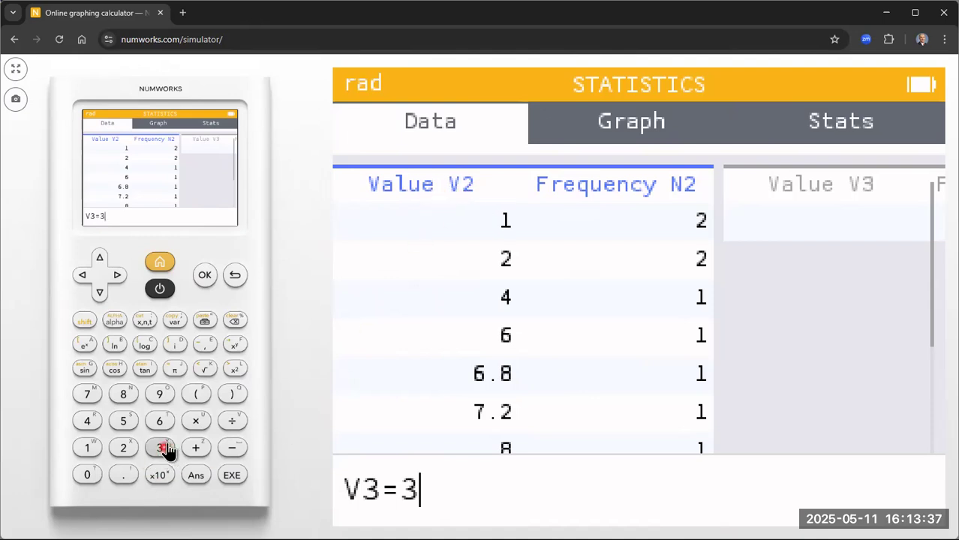
{"action": "left_click", "coordinate": [198, 423]}
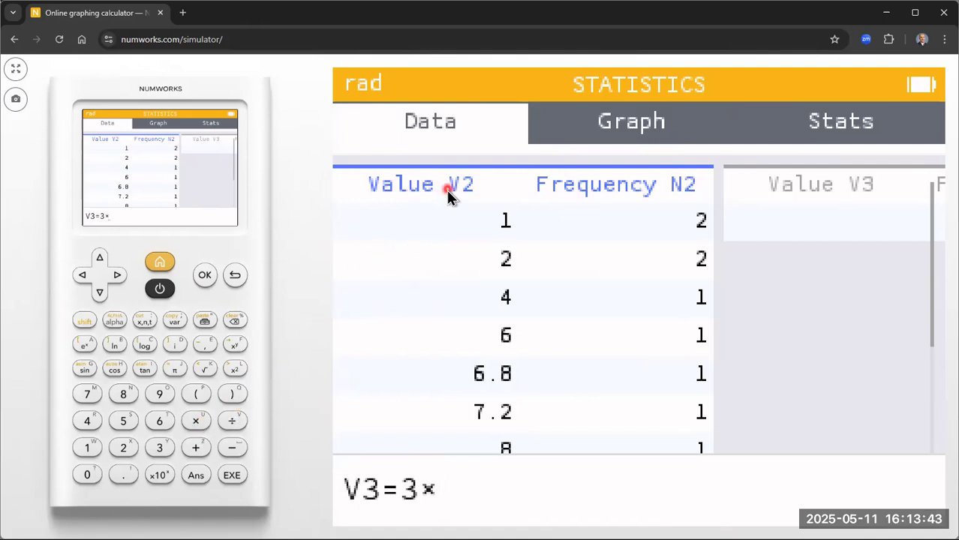
{"action": "left_click", "coordinate": [85, 323]}
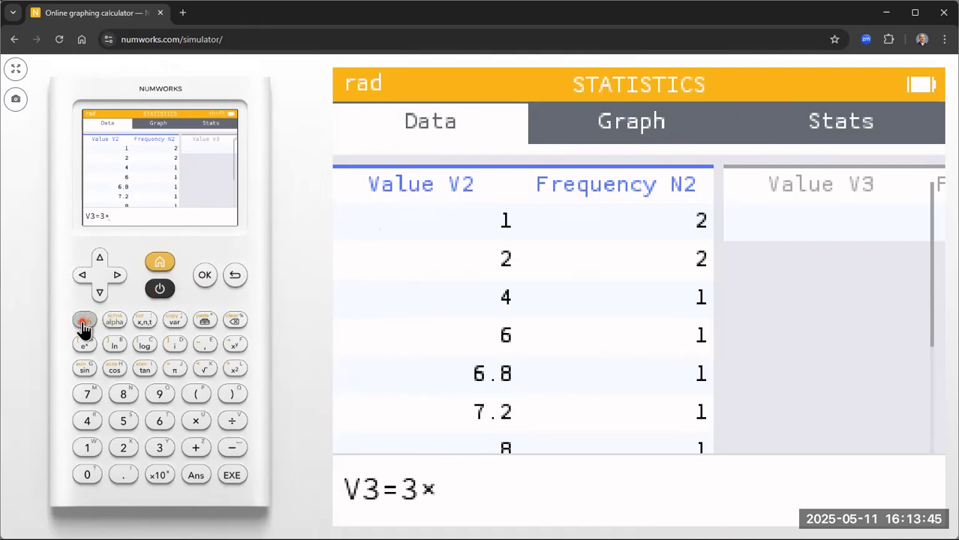
{"action": "left_click", "coordinate": [119, 323]}
{"action": "left_click", "coordinate": [234, 422]}
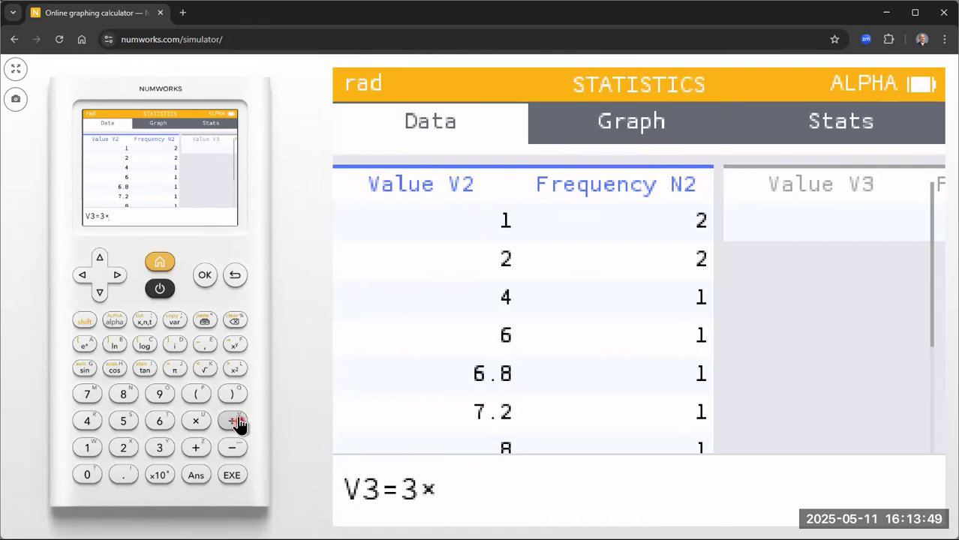
{"action": "left_click", "coordinate": [235, 424]}
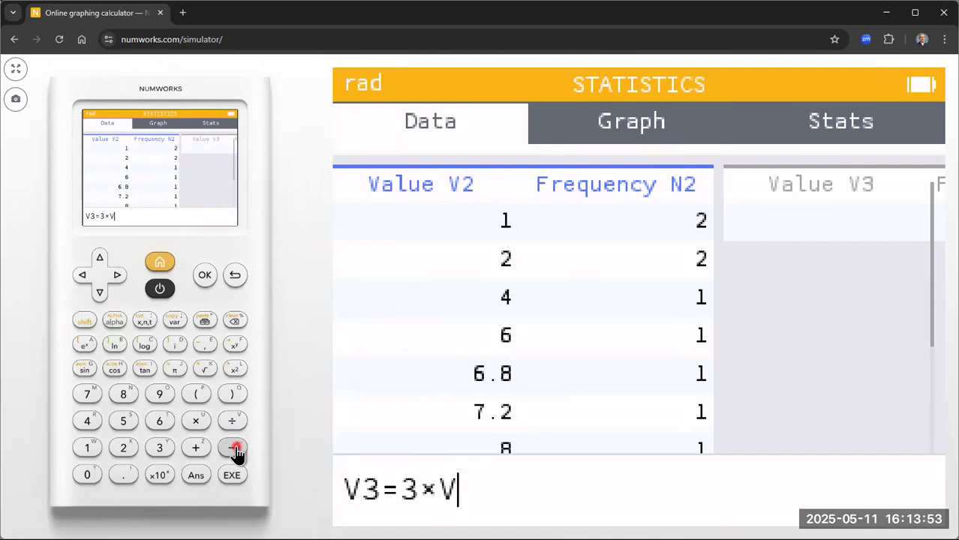
{"action": "left_click", "coordinate": [235, 450]}
{"action": "left_click", "coordinate": [87, 451]}
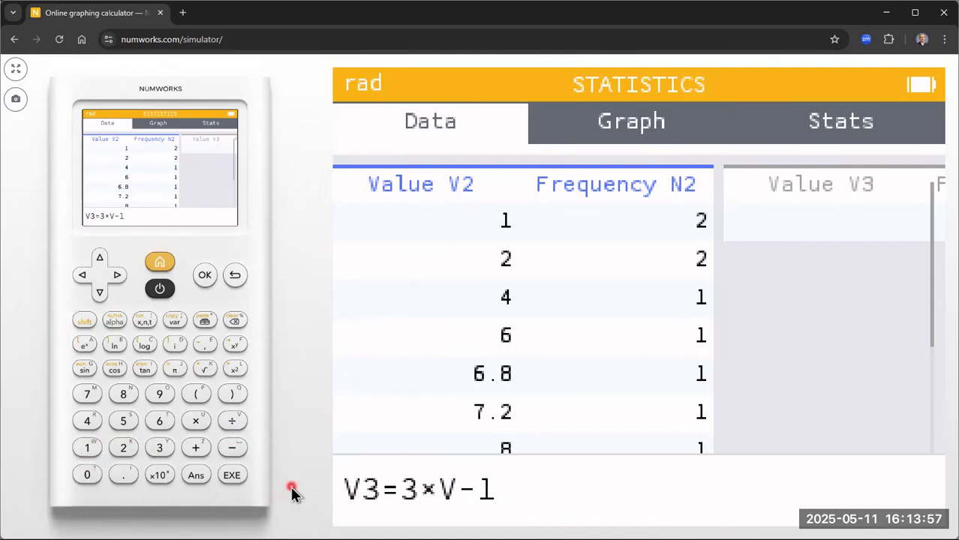
Correct the V3 formula to 3×V2-1 and fill the column with it.
{"action": "left_click", "coordinate": [235, 322]}
{"action": "left_click", "coordinate": [235, 323]}
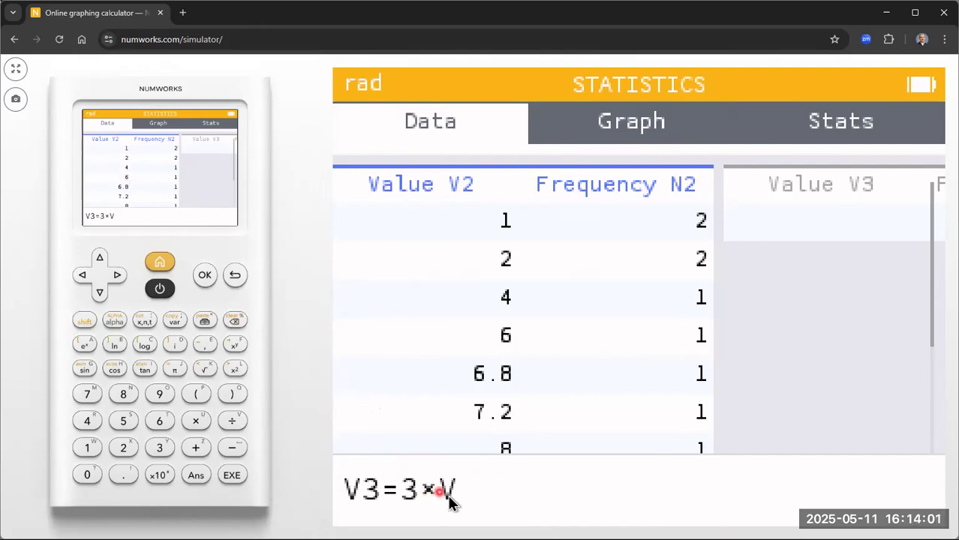
{"action": "left_click", "coordinate": [124, 449]}
{"action": "left_click", "coordinate": [232, 449]}
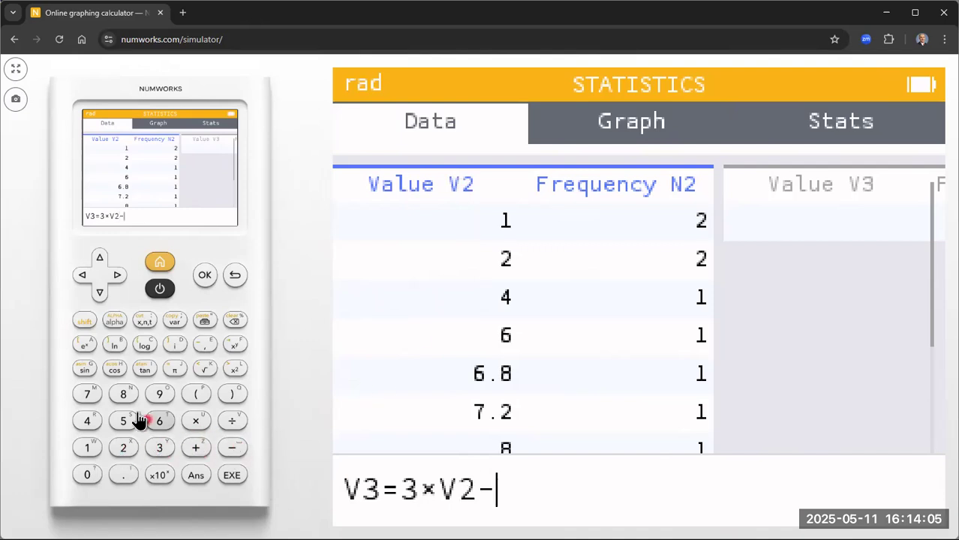
{"action": "left_click", "coordinate": [90, 449]}
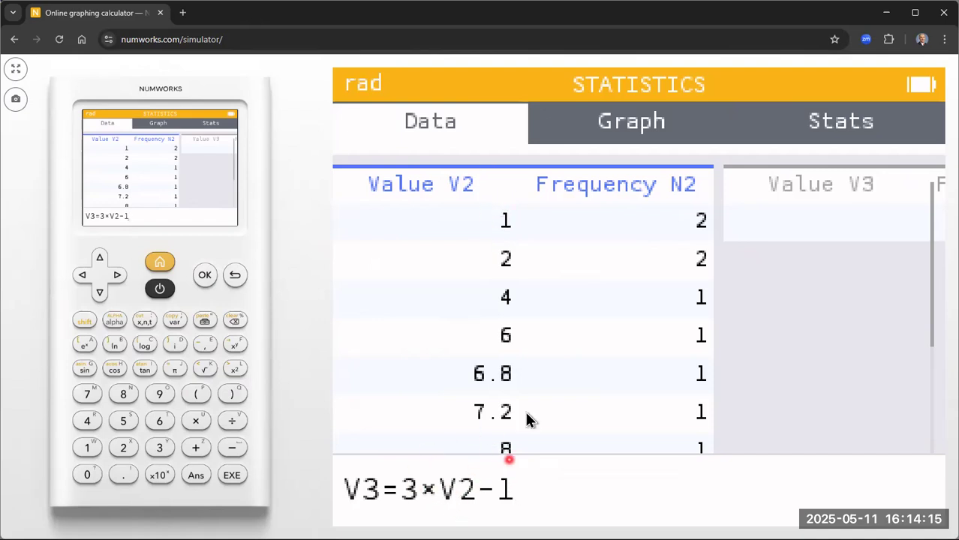
{"action": "left_click", "coordinate": [205, 278]}
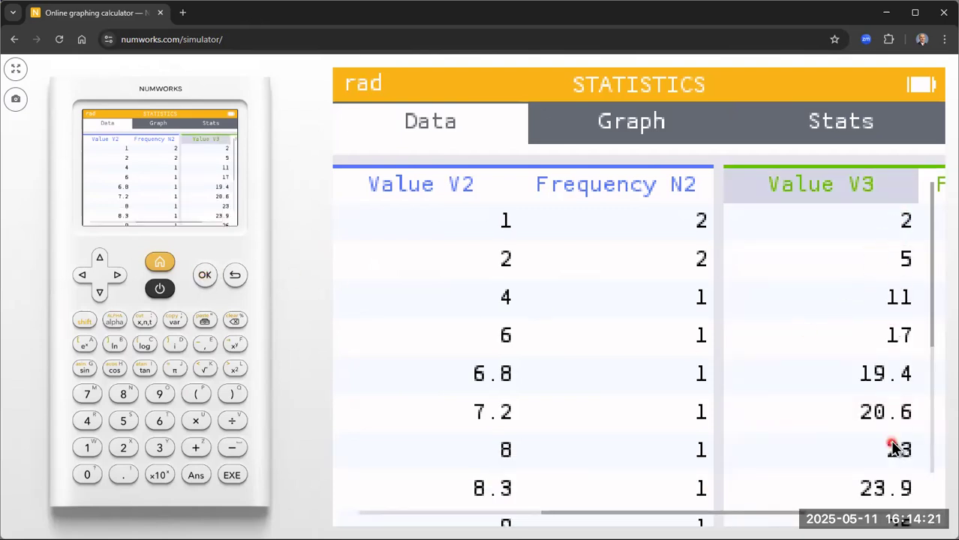
Start an empty fill formula for the Frequency N3 column.
{"action": "left_click", "coordinate": [117, 278]}
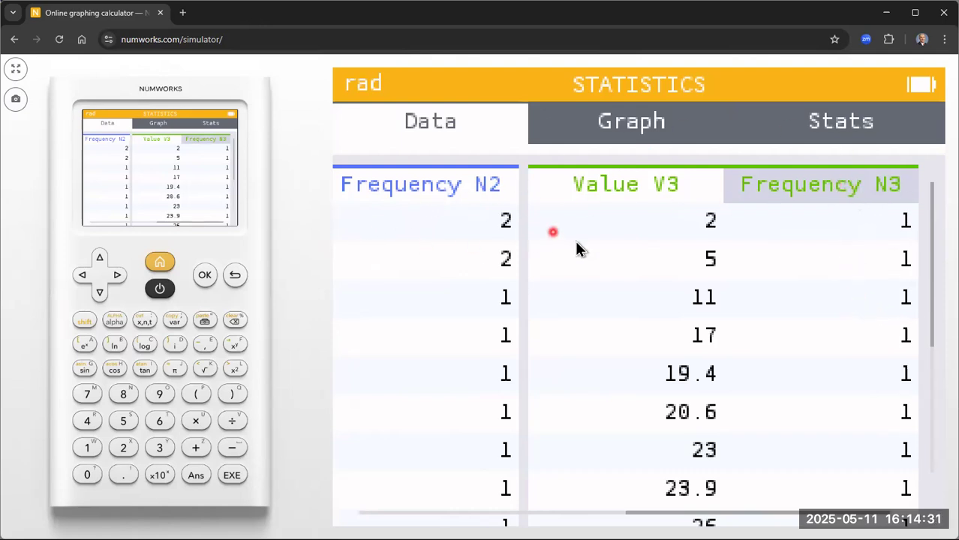
{"action": "left_click", "coordinate": [206, 277]}
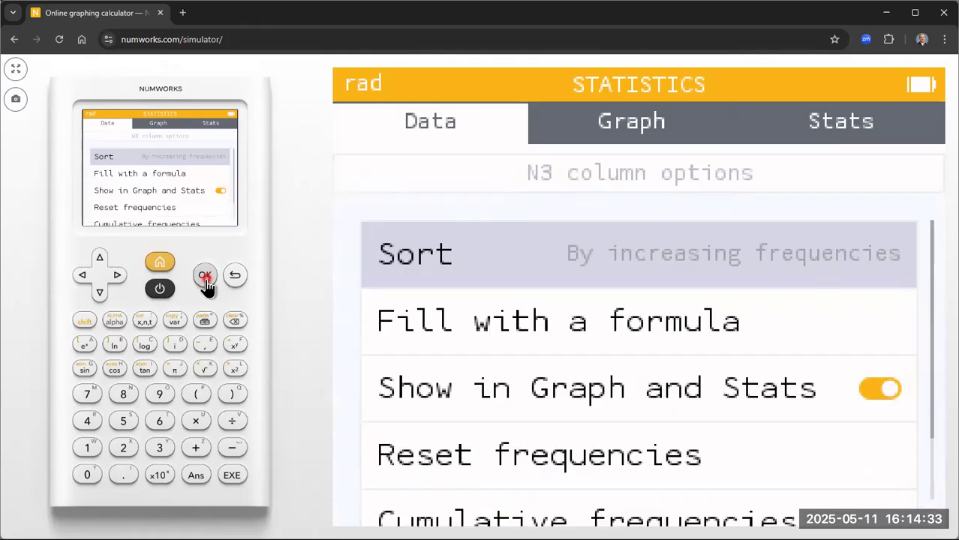
{"action": "left_click", "coordinate": [99, 292]}
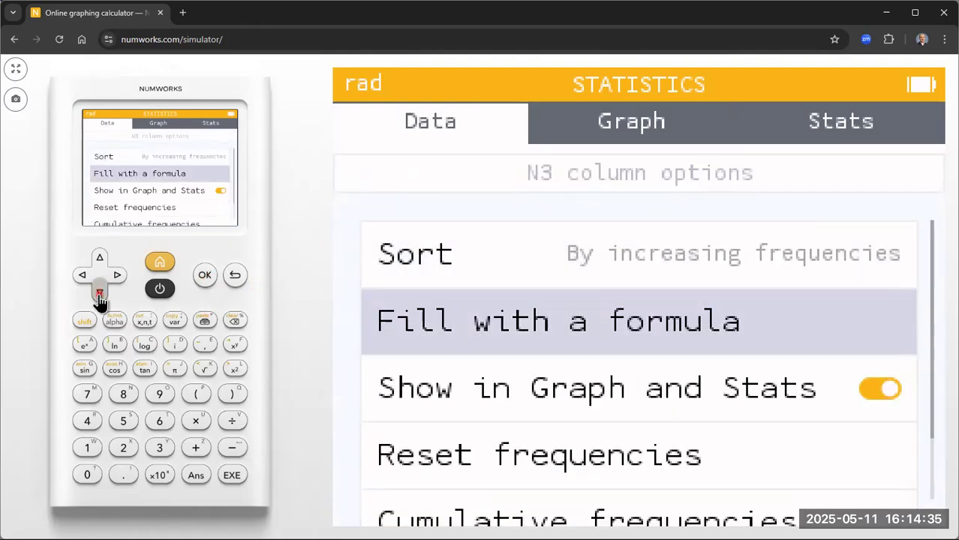
{"action": "left_click", "coordinate": [206, 277]}
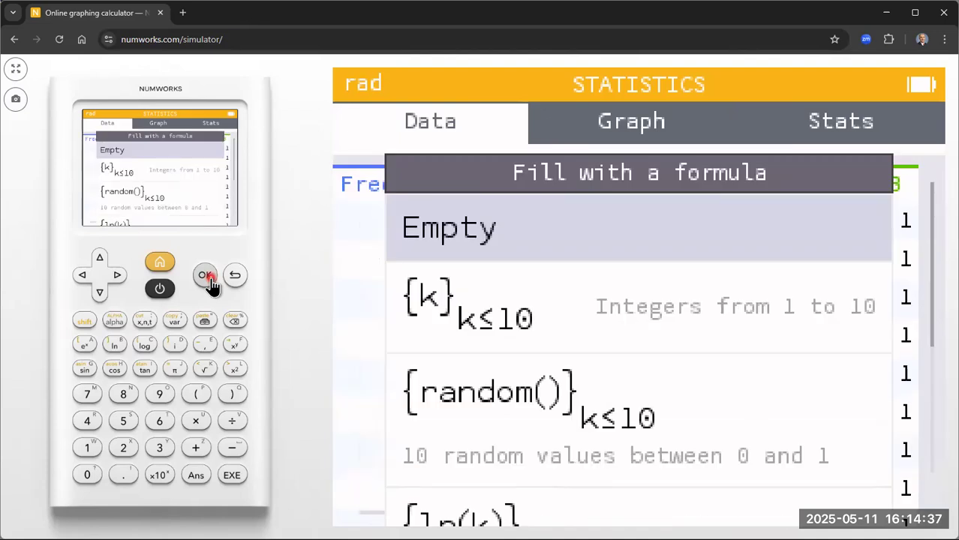
{"action": "left_click", "coordinate": [207, 278]}
{"action": "left_click", "coordinate": [459, 483]}
{"action": "left_click", "coordinate": [393, 500]}
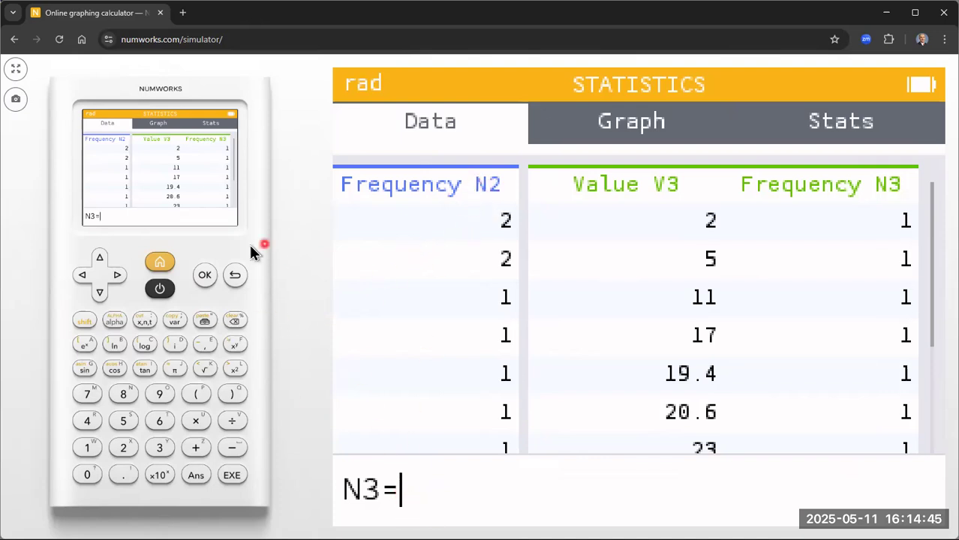
Fill Frequency N3 with the formula N2 to copy the V2 frequencies.
{"action": "left_click", "coordinate": [84, 321]}
{"action": "left_click", "coordinate": [120, 323]}
{"action": "left_click", "coordinate": [128, 402]}
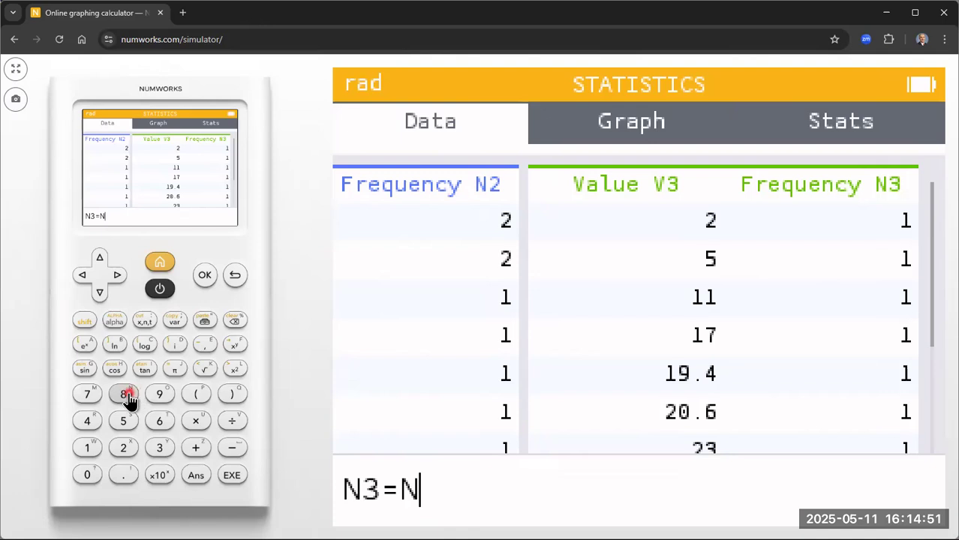
{"action": "left_click", "coordinate": [126, 448]}
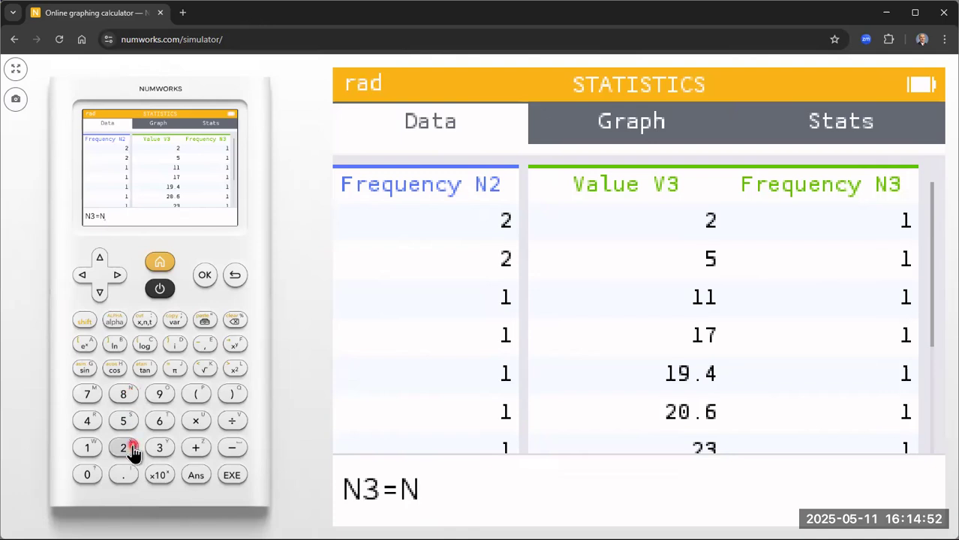
{"action": "left_click", "coordinate": [232, 475]}
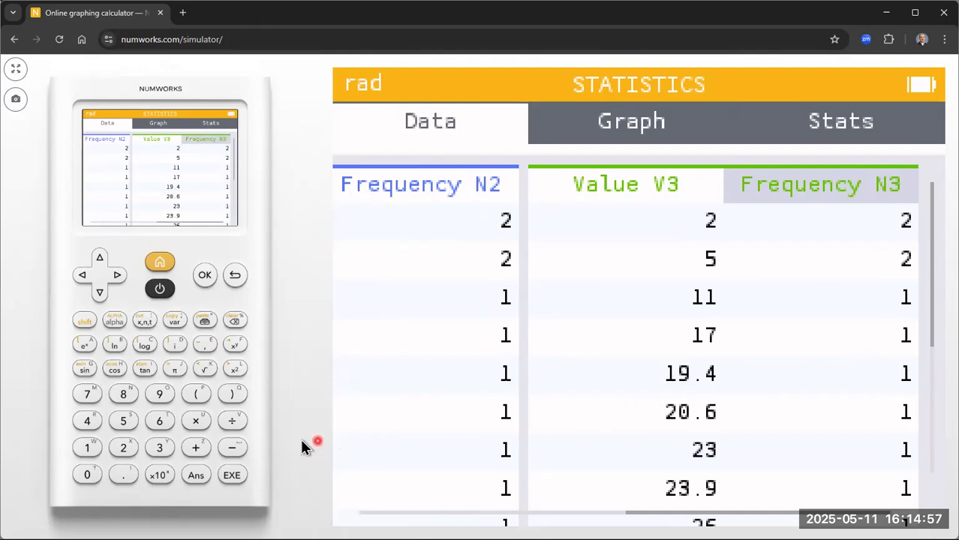
Leave the Statistics tables and open the Regression application.
{"action": "left_click", "coordinate": [82, 276]}
{"action": "left_click", "coordinate": [82, 276]}
{"action": "left_click", "coordinate": [83, 276]}
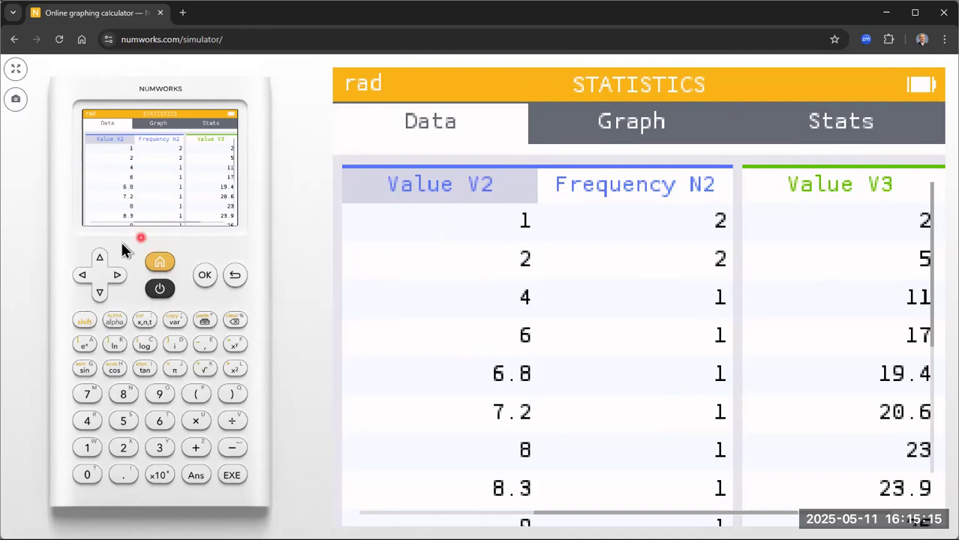
{"action": "left_click", "coordinate": [161, 265]}
{"action": "left_click", "coordinate": [160, 265]}
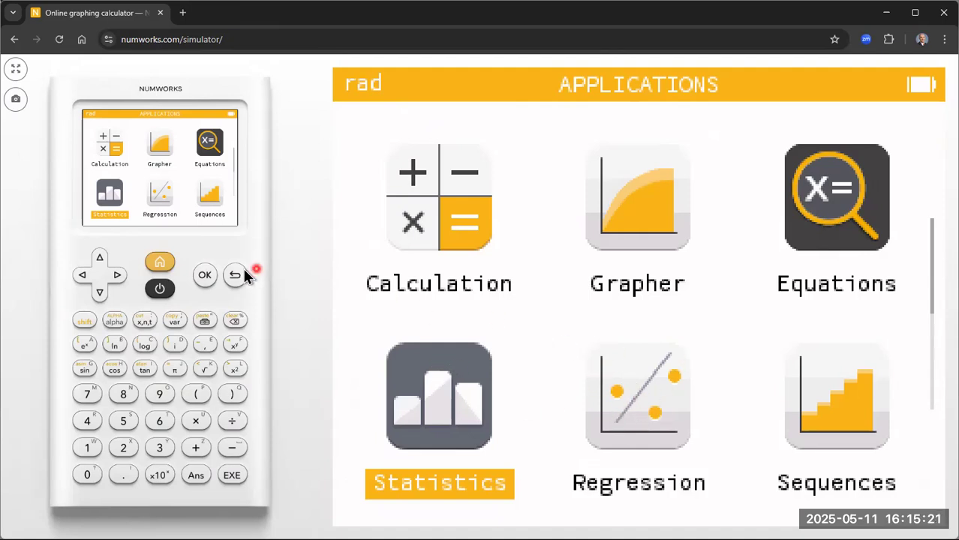
{"action": "left_click", "coordinate": [118, 274]}
{"action": "left_click", "coordinate": [205, 276]}
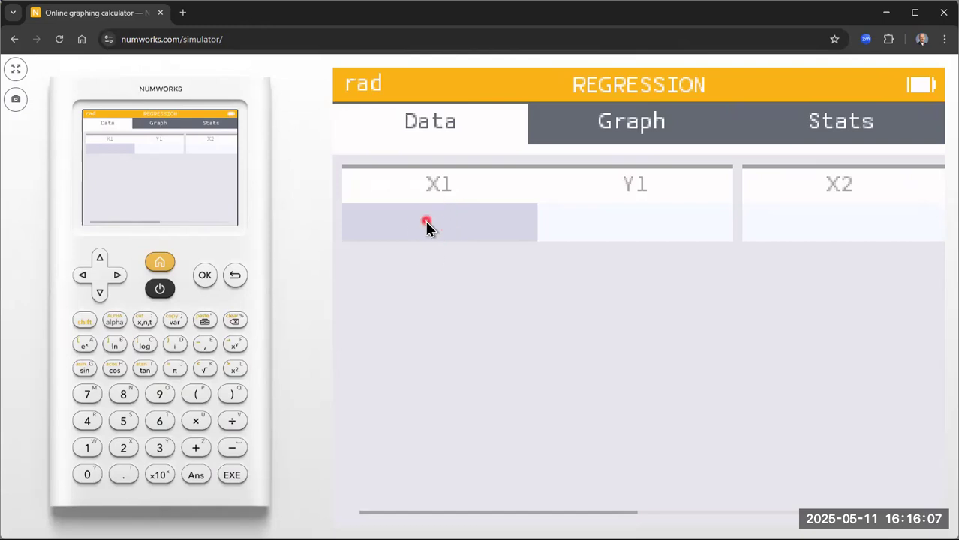
Start an empty fill formula for the X1 column of the regression data.
{"action": "left_click", "coordinate": [99, 258]}
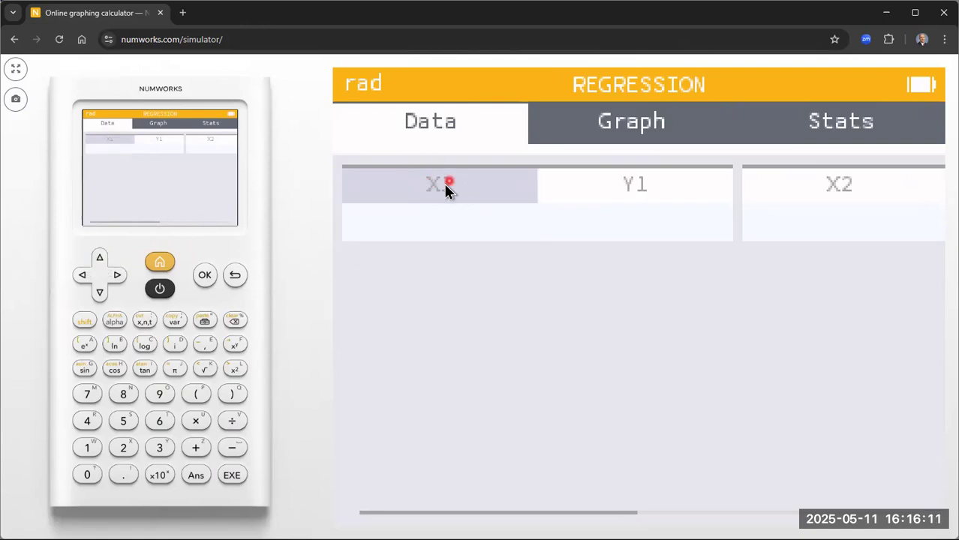
{"action": "left_click", "coordinate": [205, 276]}
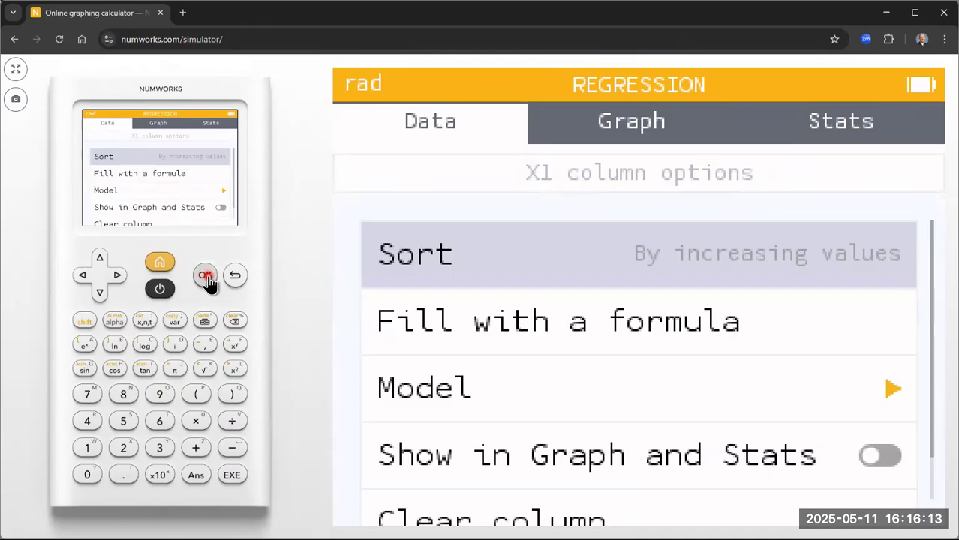
{"action": "left_click", "coordinate": [99, 291]}
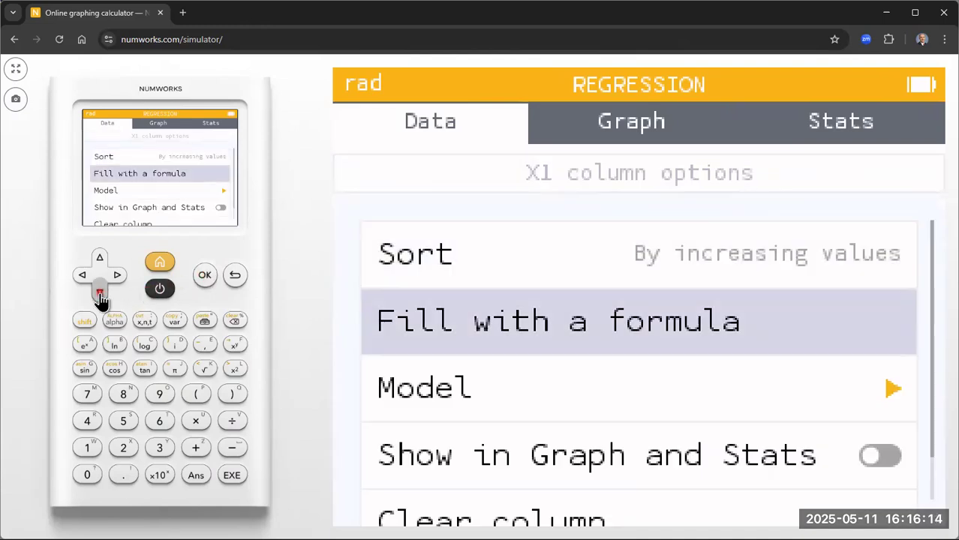
{"action": "left_click", "coordinate": [205, 276]}
{"action": "left_click", "coordinate": [205, 276]}
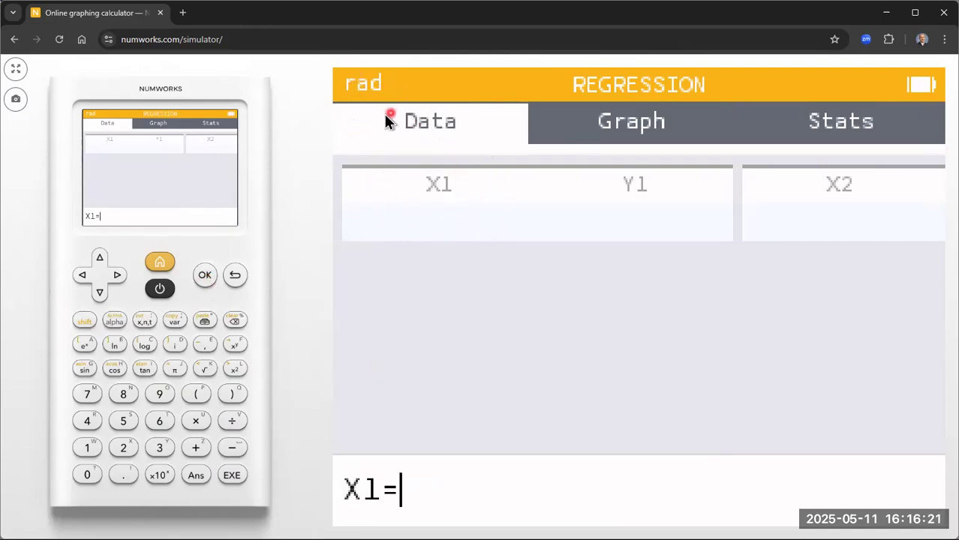
Fill the X1 column with the formula N2 from the Statistics data.
{"action": "left_click", "coordinate": [88, 330]}
{"action": "left_click", "coordinate": [114, 321]}
{"action": "left_click", "coordinate": [129, 400]}
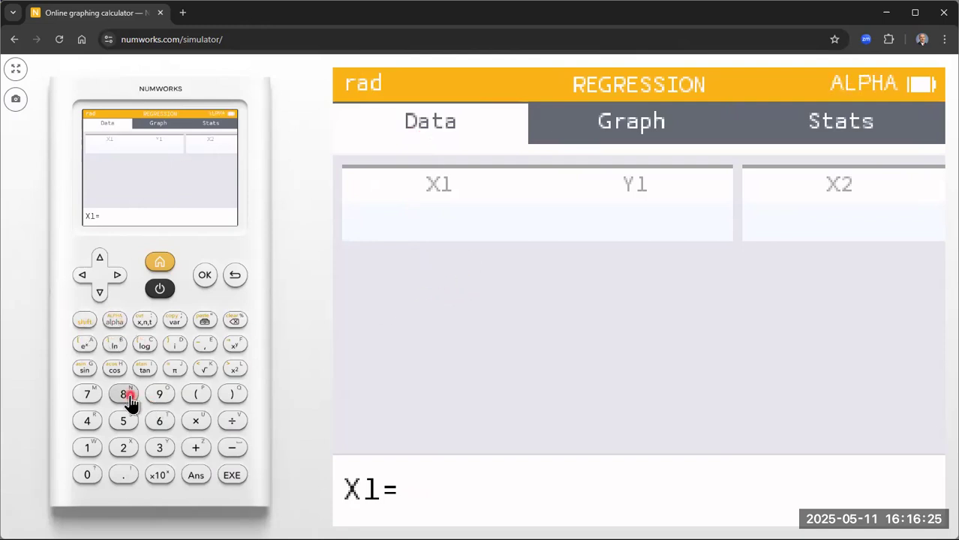
{"action": "left_click", "coordinate": [126, 450]}
{"action": "left_click", "coordinate": [238, 483]}
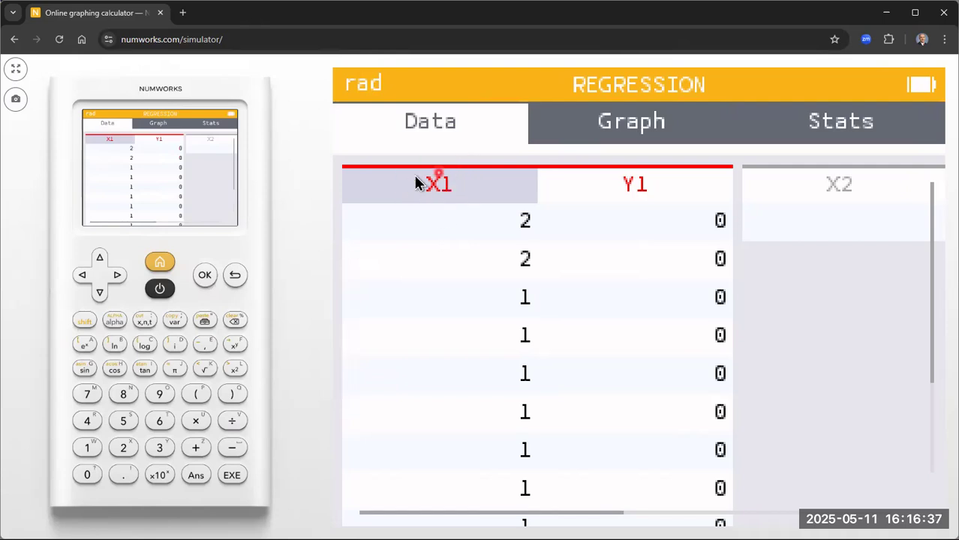
Replace the X1 column's fill formula with V2 to bring in the values from the Statistics data.
{"action": "left_click", "coordinate": [206, 282]}
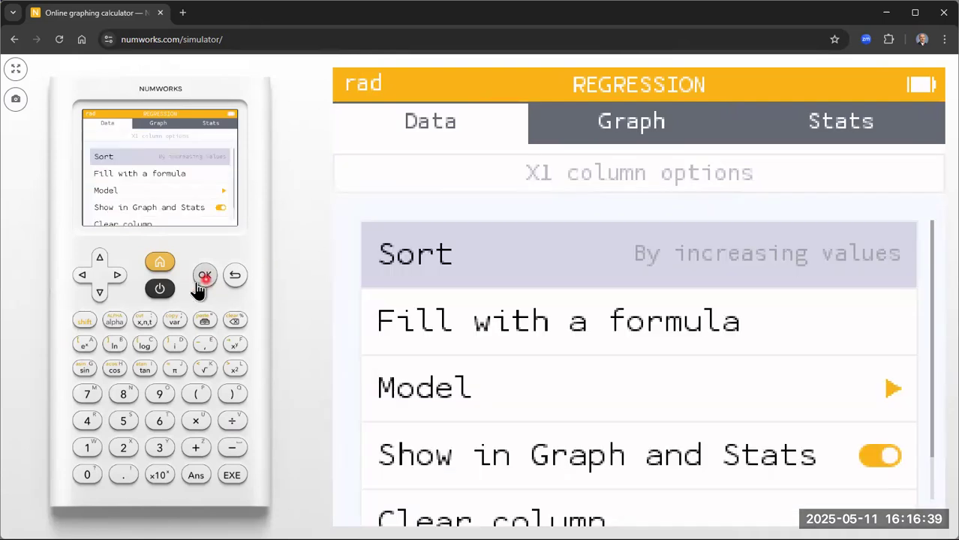
{"action": "left_click", "coordinate": [98, 296]}
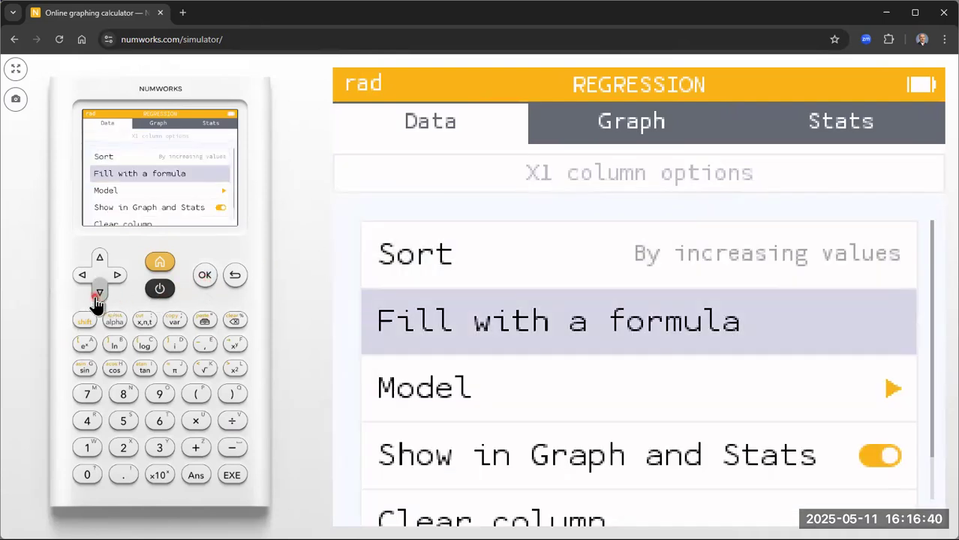
{"action": "left_click", "coordinate": [206, 279]}
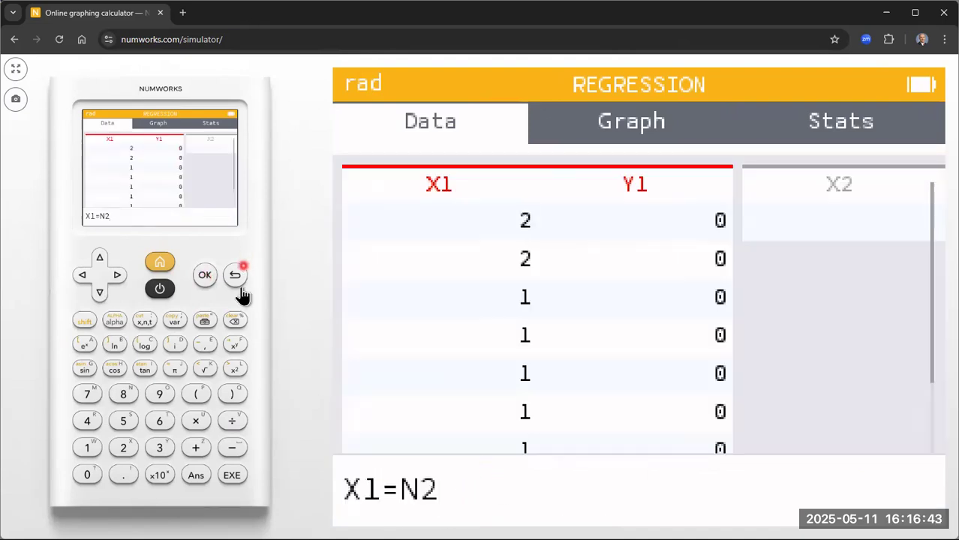
{"action": "left_click", "coordinate": [238, 325]}
{"action": "left_click", "coordinate": [239, 325]}
{"action": "left_click", "coordinate": [96, 324]}
{"action": "left_click", "coordinate": [114, 323]}
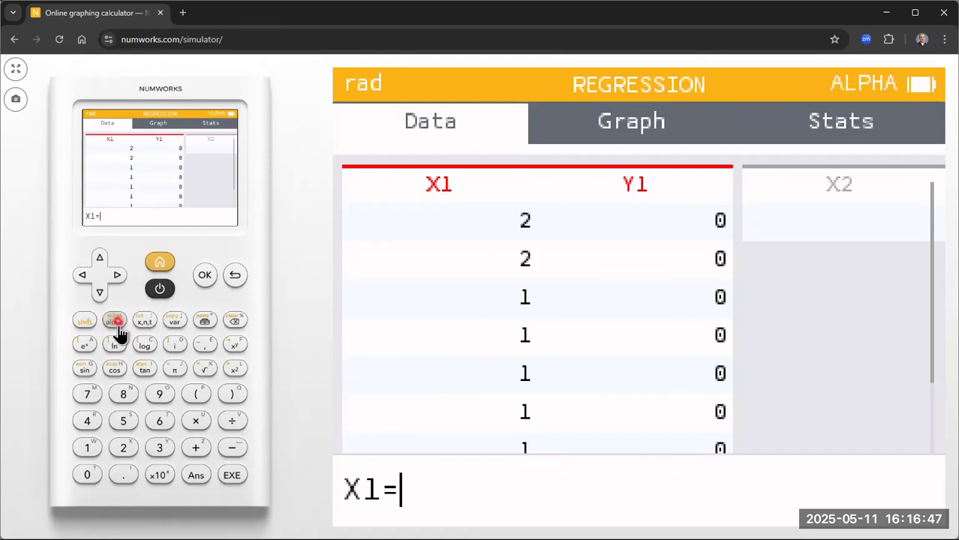
{"action": "left_click", "coordinate": [230, 422]}
{"action": "left_click", "coordinate": [123, 448]}
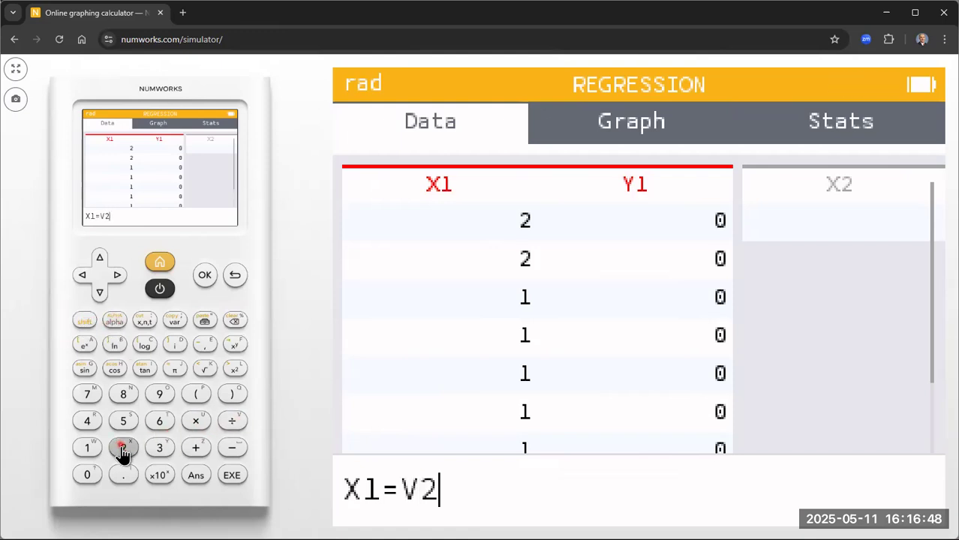
{"action": "left_click", "coordinate": [236, 480]}
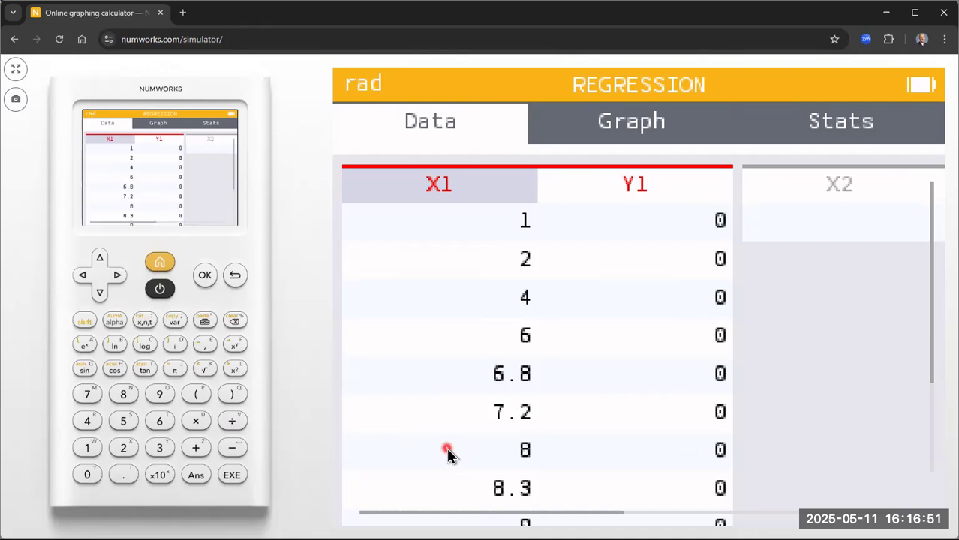
Fill the Y1 column with the formula V3 from the Statistics data.
{"action": "left_click", "coordinate": [117, 276]}
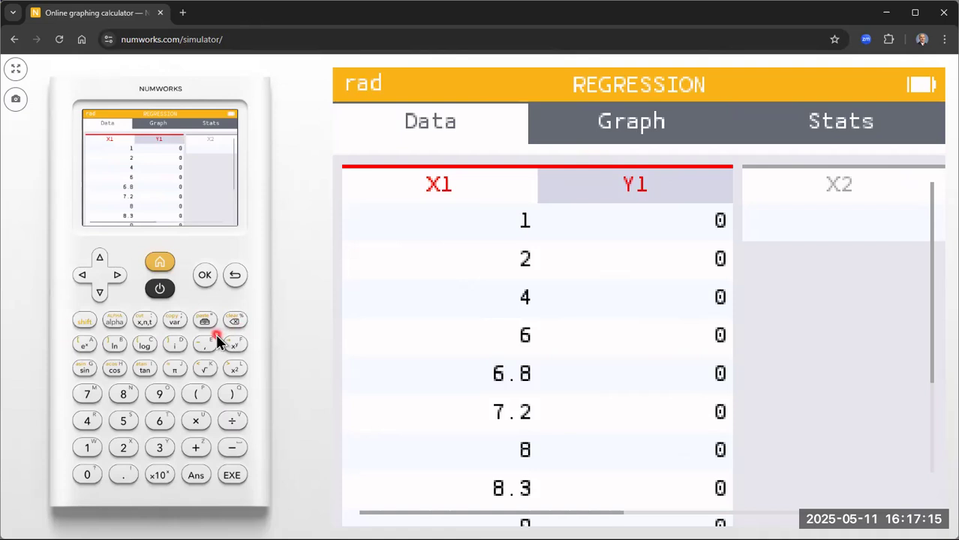
{"action": "left_click", "coordinate": [204, 275]}
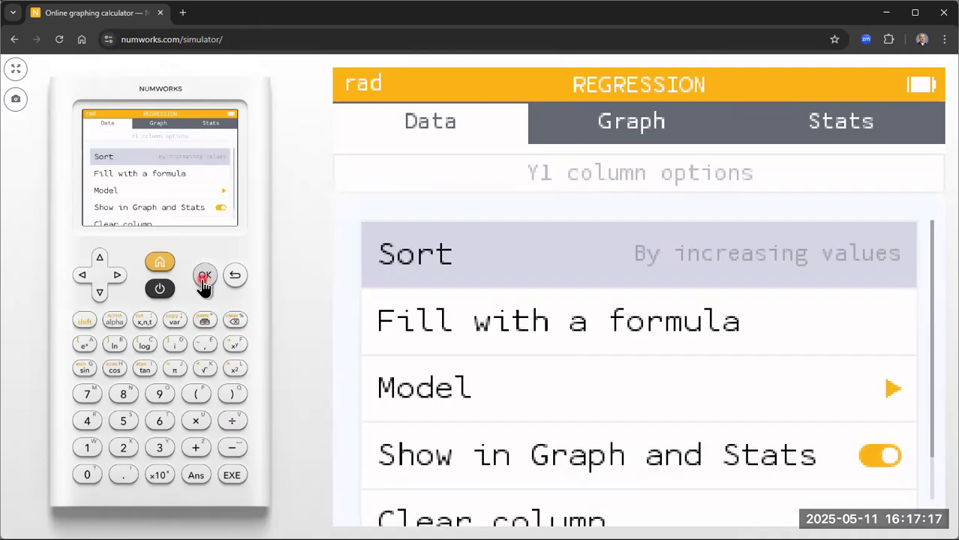
{"action": "left_click", "coordinate": [99, 295]}
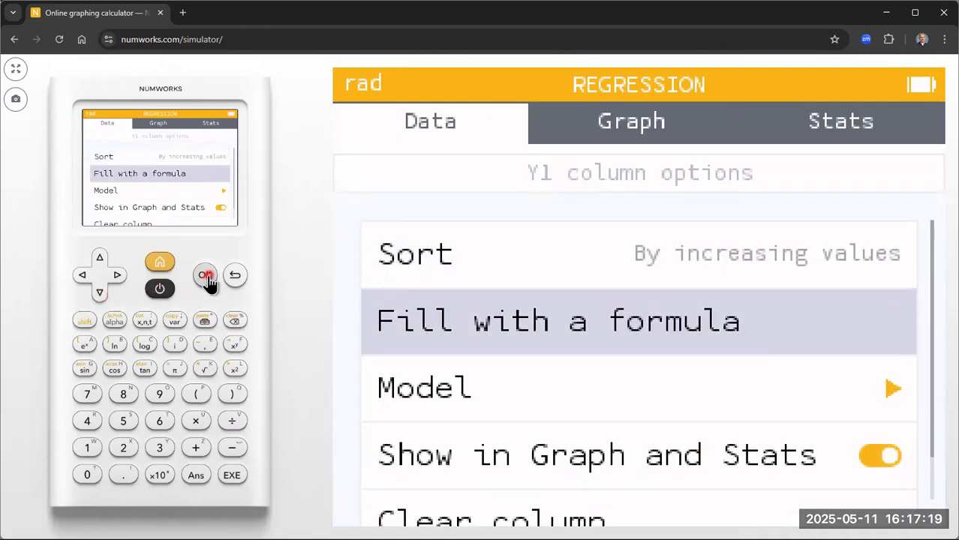
{"action": "left_click", "coordinate": [204, 275]}
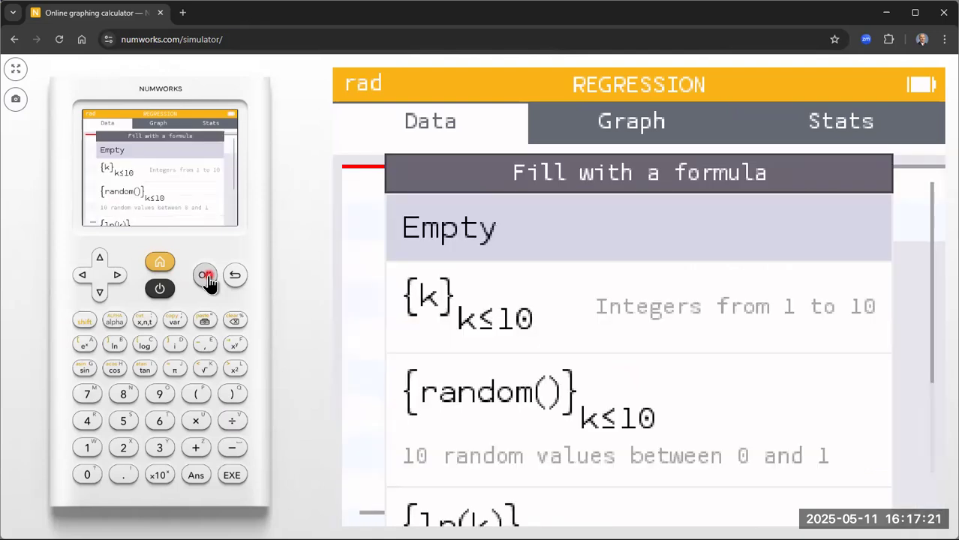
{"action": "left_click", "coordinate": [205, 275]}
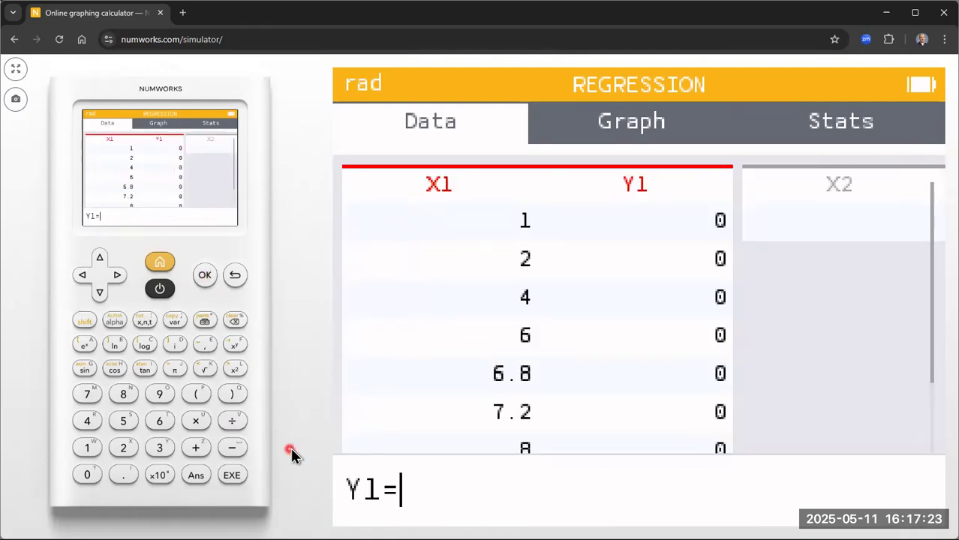
{"action": "left_click", "coordinate": [84, 322]}
{"action": "left_click", "coordinate": [112, 322]}
{"action": "left_click", "coordinate": [239, 425]}
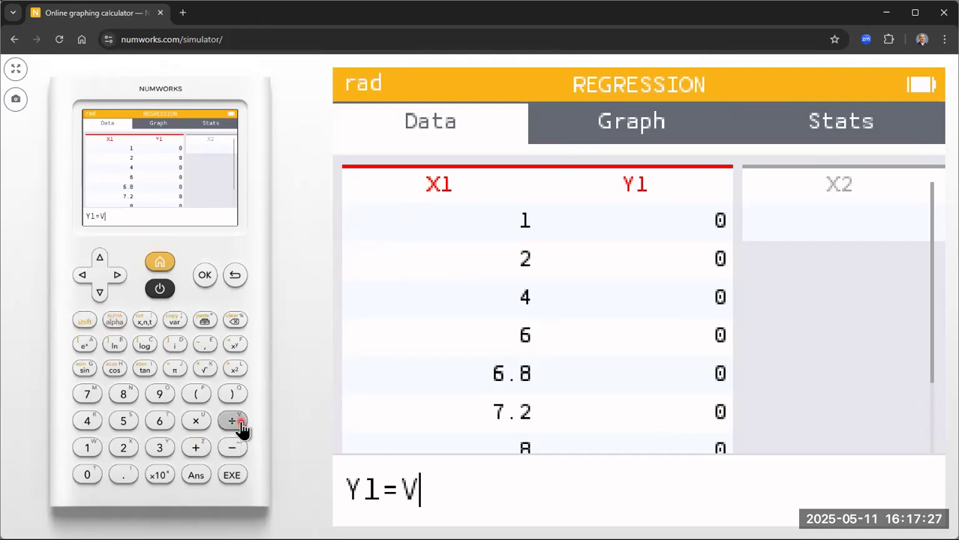
{"action": "left_click", "coordinate": [159, 449]}
{"action": "left_click", "coordinate": [233, 486]}
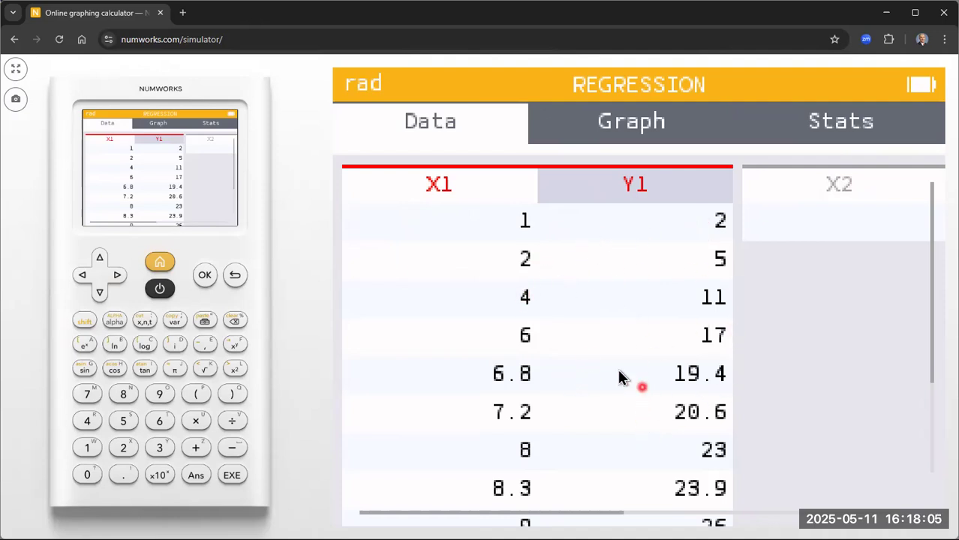
Start an empty fill formula for the X2 column of the regression data.
{"action": "left_click", "coordinate": [117, 276]}
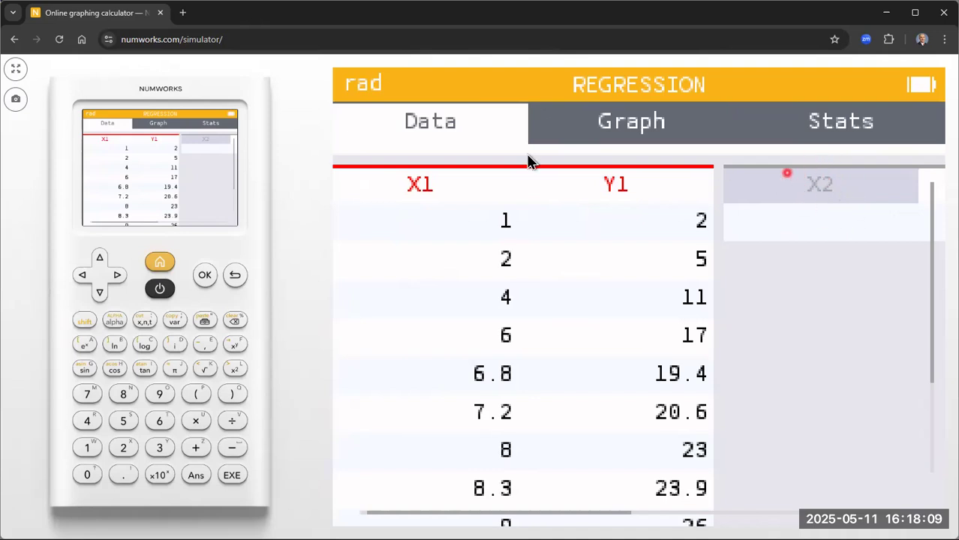
{"action": "left_click", "coordinate": [205, 276]}
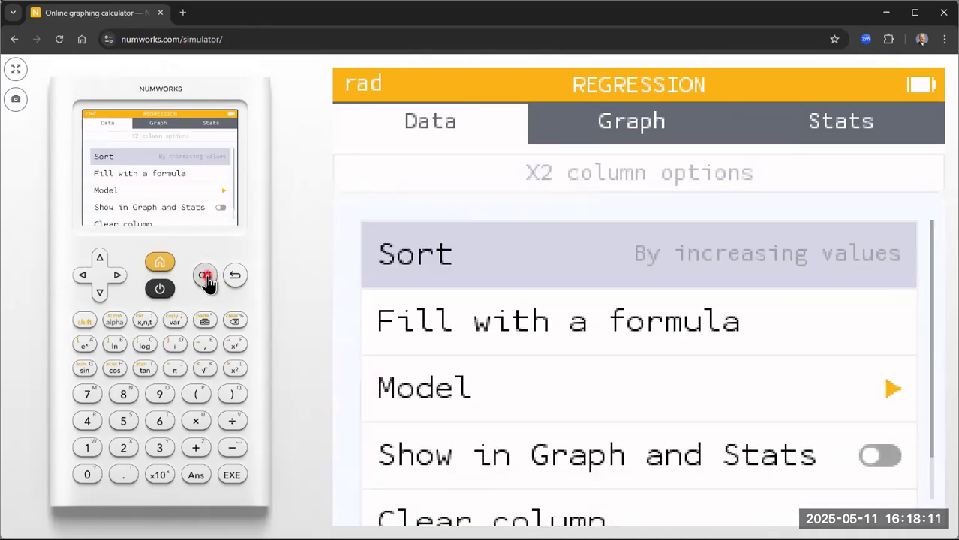
{"action": "left_click", "coordinate": [105, 291]}
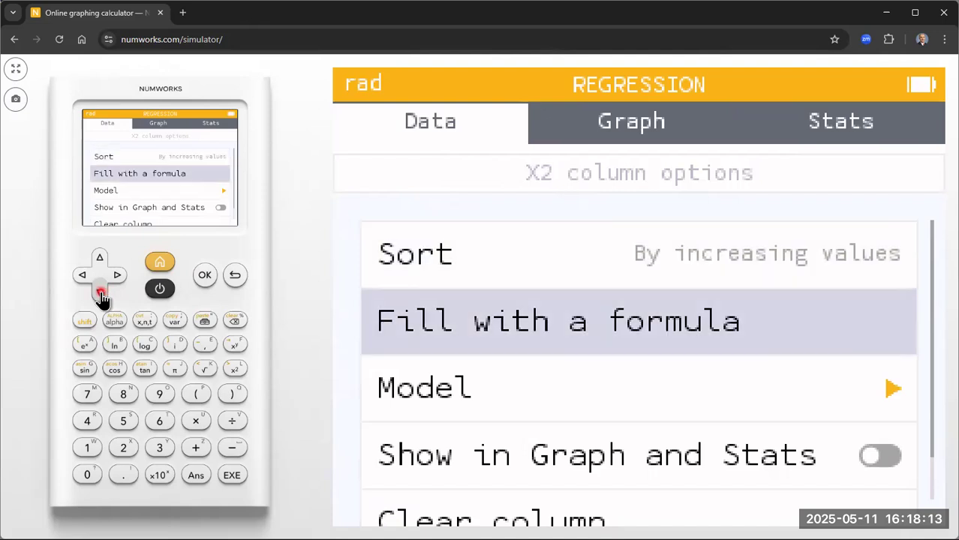
{"action": "left_click", "coordinate": [207, 278]}
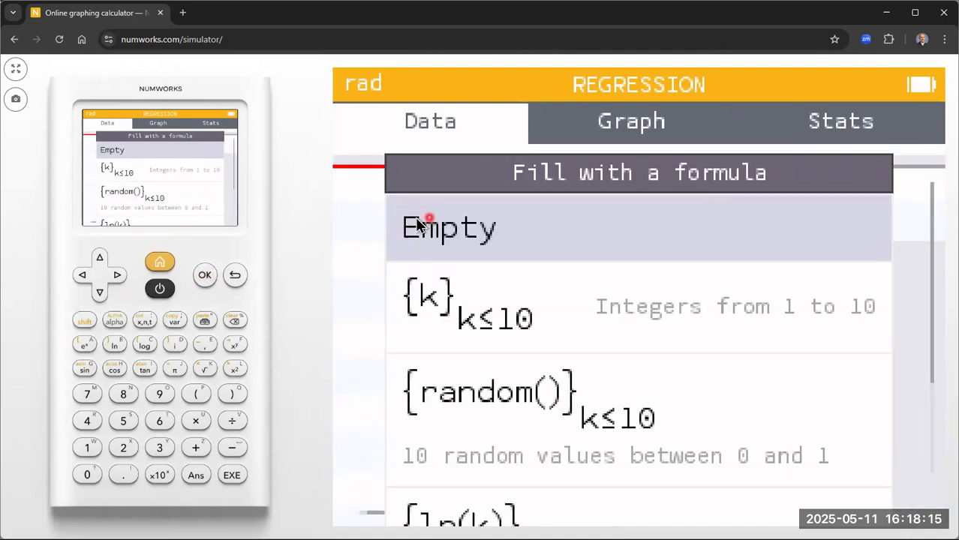
{"action": "left_click", "coordinate": [205, 276]}
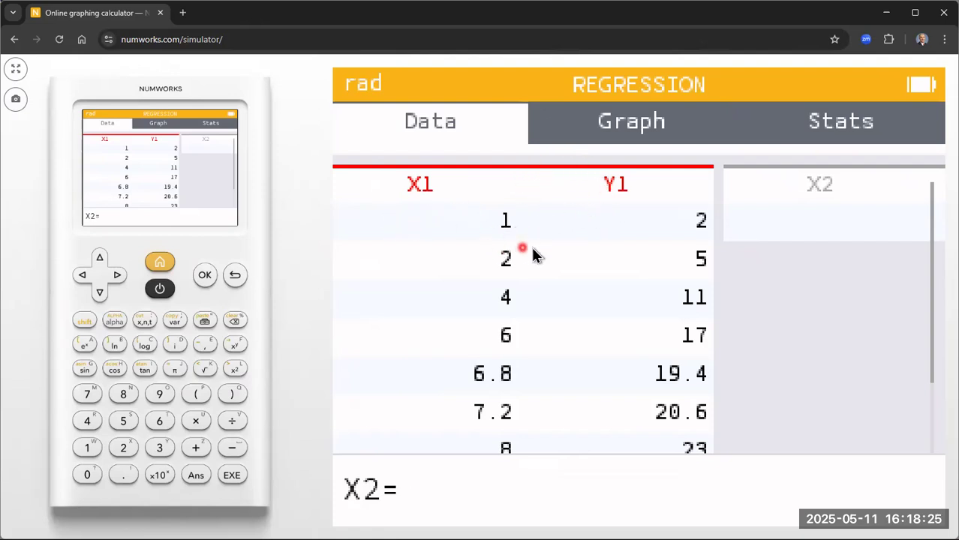
Fill the X2 column with the formula (X1+Y1)/2 to average the X1 and Y1 values.
{"action": "left_click", "coordinate": [196, 401]}
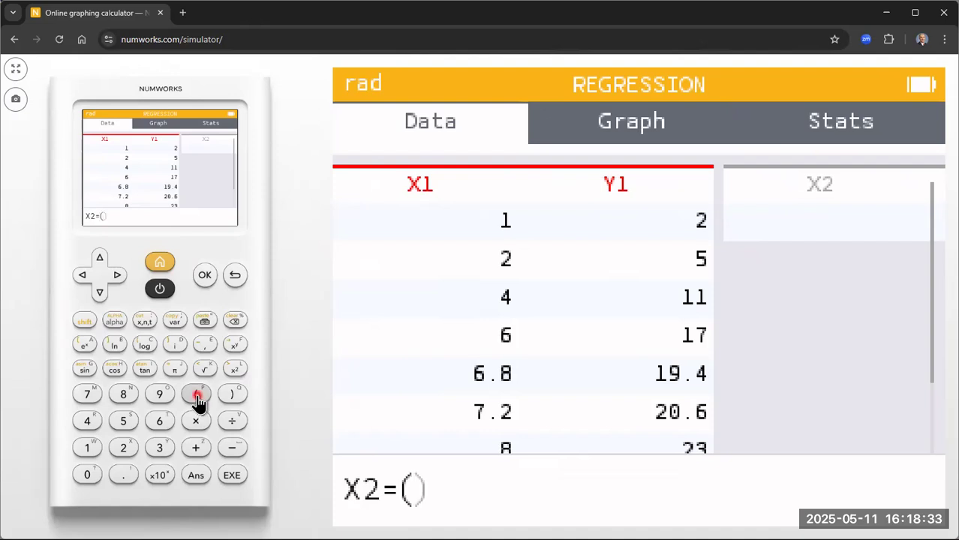
{"action": "left_click", "coordinate": [84, 321]}
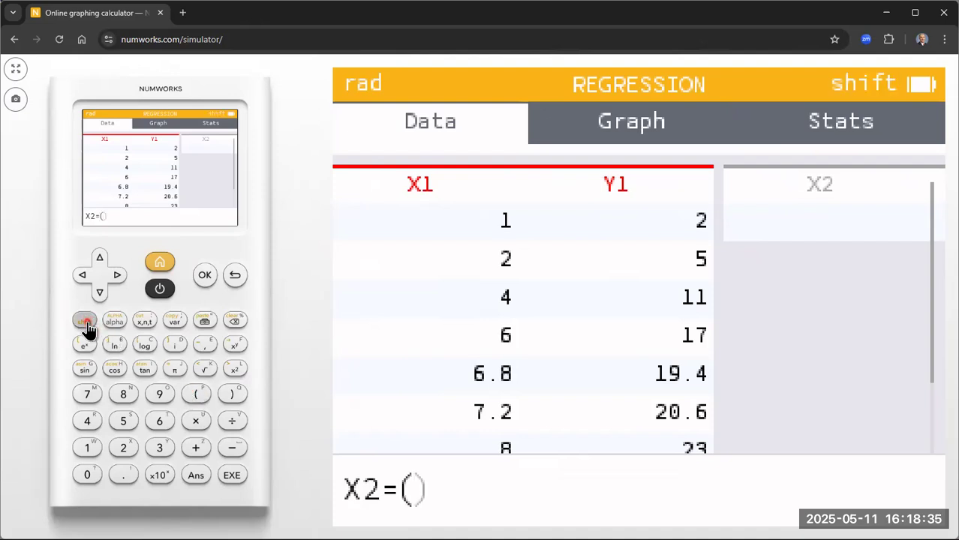
{"action": "left_click", "coordinate": [114, 322]}
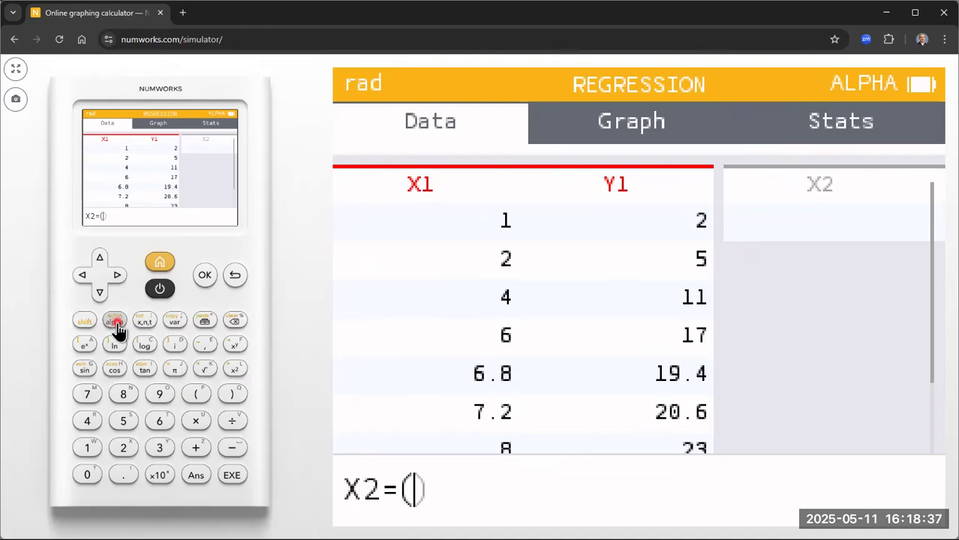
{"action": "left_click", "coordinate": [125, 452]}
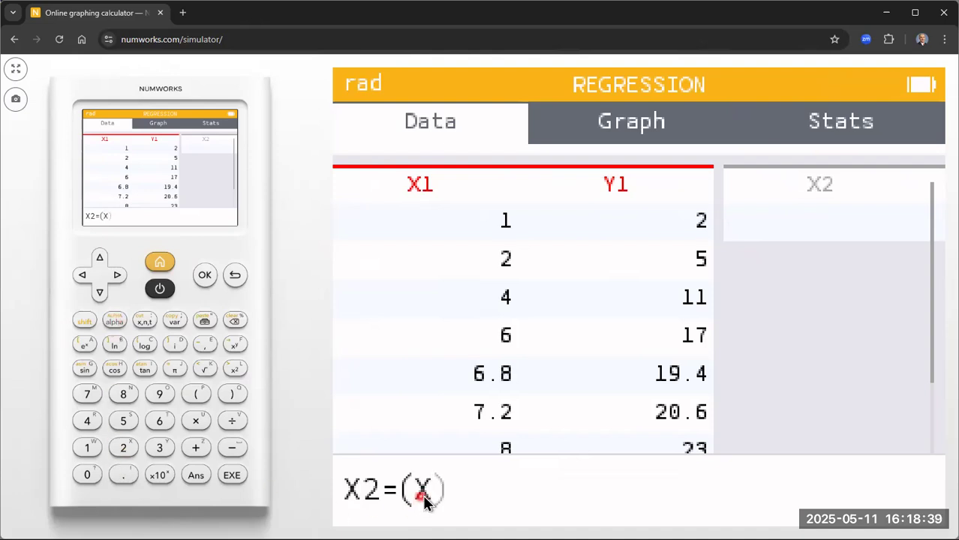
{"action": "left_click", "coordinate": [101, 449]}
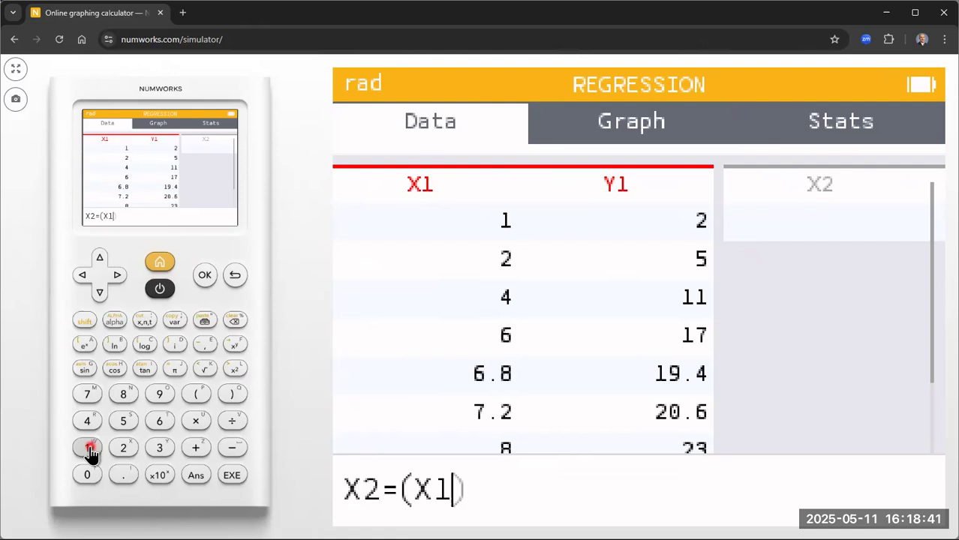
{"action": "left_click", "coordinate": [197, 450]}
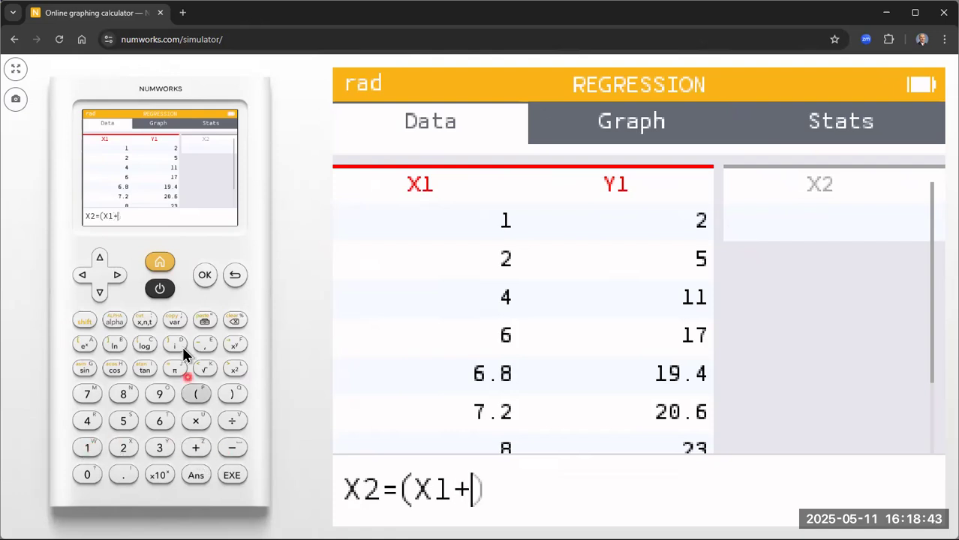
{"action": "left_click", "coordinate": [88, 329]}
{"action": "left_click", "coordinate": [113, 323]}
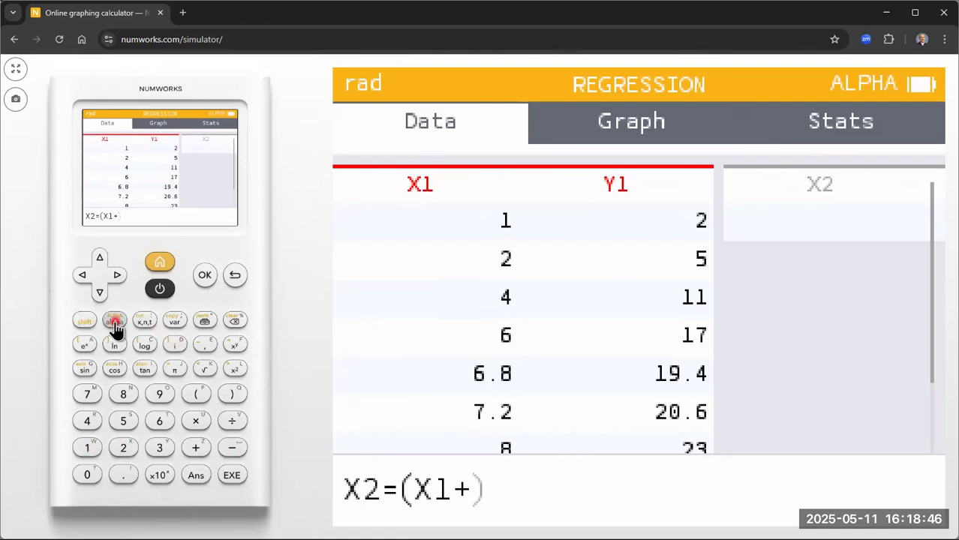
{"action": "left_click", "coordinate": [161, 449]}
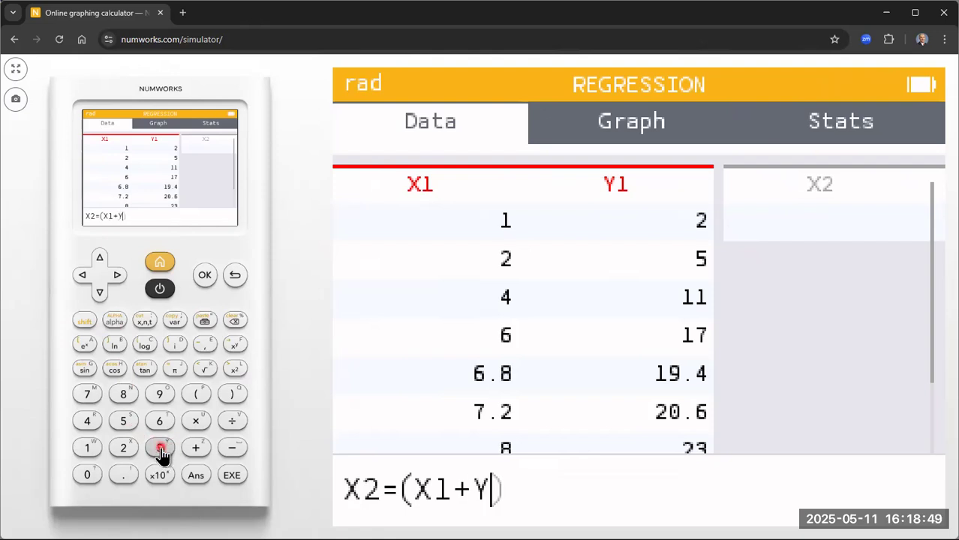
{"action": "left_click", "coordinate": [89, 449]}
{"action": "left_click", "coordinate": [233, 395]}
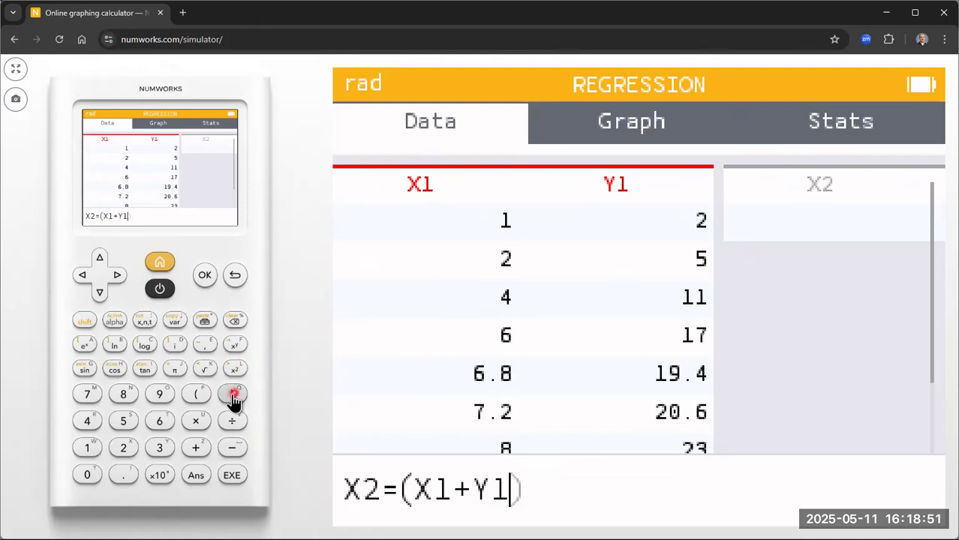
{"action": "left_click", "coordinate": [233, 421]}
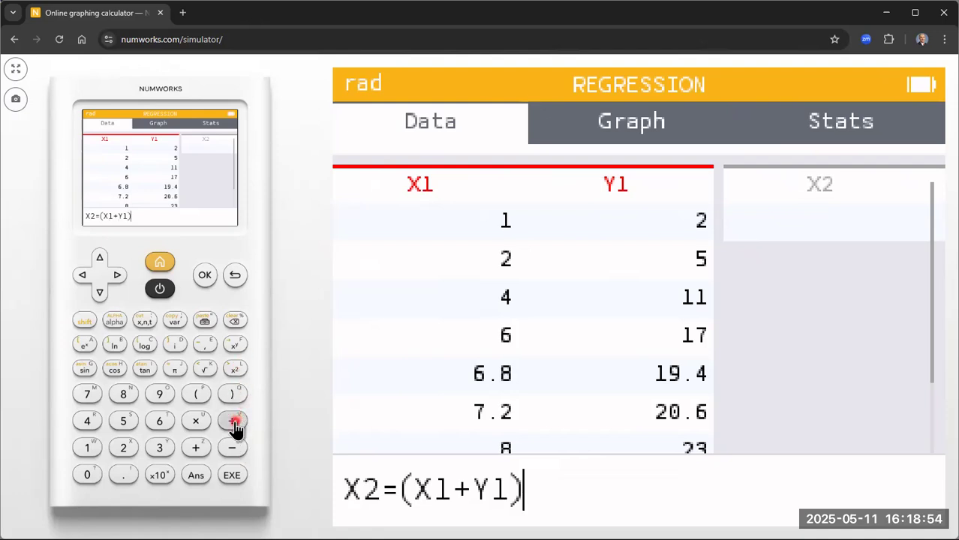
{"action": "left_click", "coordinate": [123, 450]}
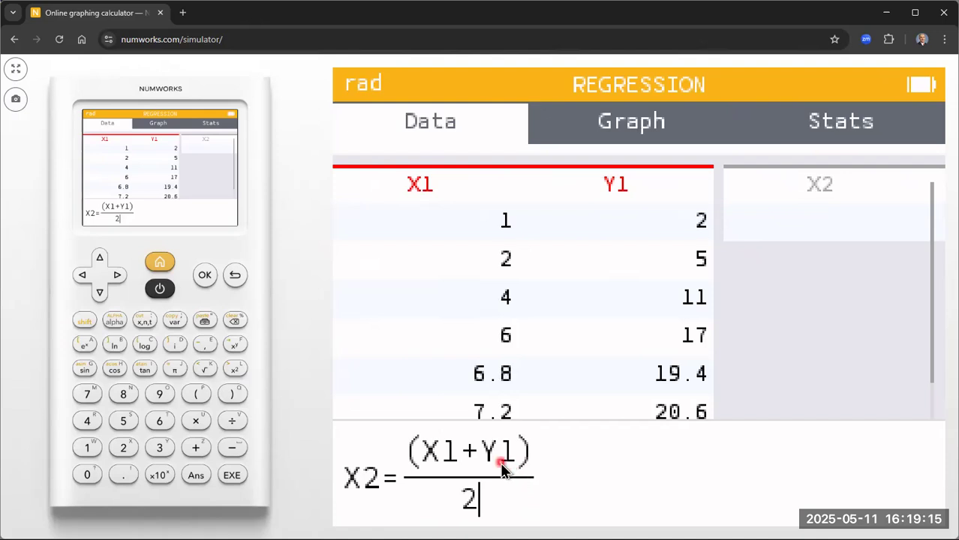
{"action": "left_click", "coordinate": [234, 477]}
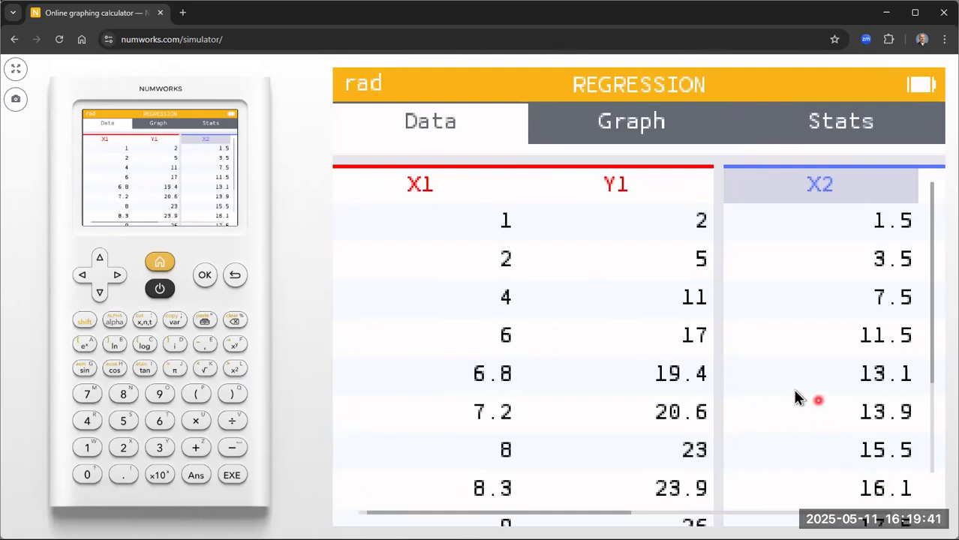
Review the X2 column down to its last value and return to the column header.
{"action": "left_click", "coordinate": [101, 296]}
{"action": "left_click", "coordinate": [101, 296]}
{"action": "left_click", "coordinate": [101, 296]}
{"action": "left_click", "coordinate": [101, 295]}
{"action": "left_click", "coordinate": [101, 296]}
{"action": "left_click", "coordinate": [101, 296]}
{"action": "left_click", "coordinate": [101, 296]}
{"action": "left_click", "coordinate": [101, 296]}
{"action": "left_click", "coordinate": [101, 295]}
{"action": "left_click", "coordinate": [101, 296]}
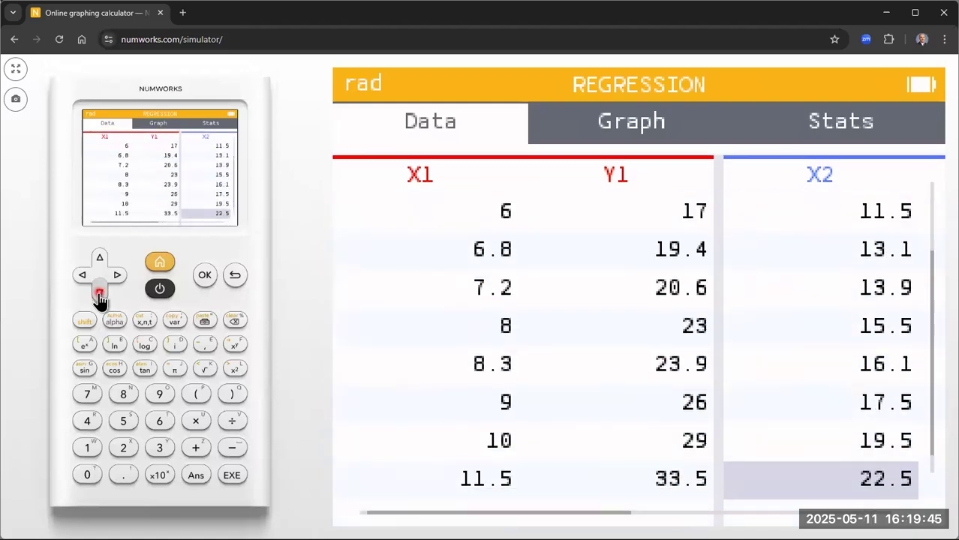
{"action": "left_click", "coordinate": [100, 260]}
{"action": "double_click", "coordinate": [100, 260]}
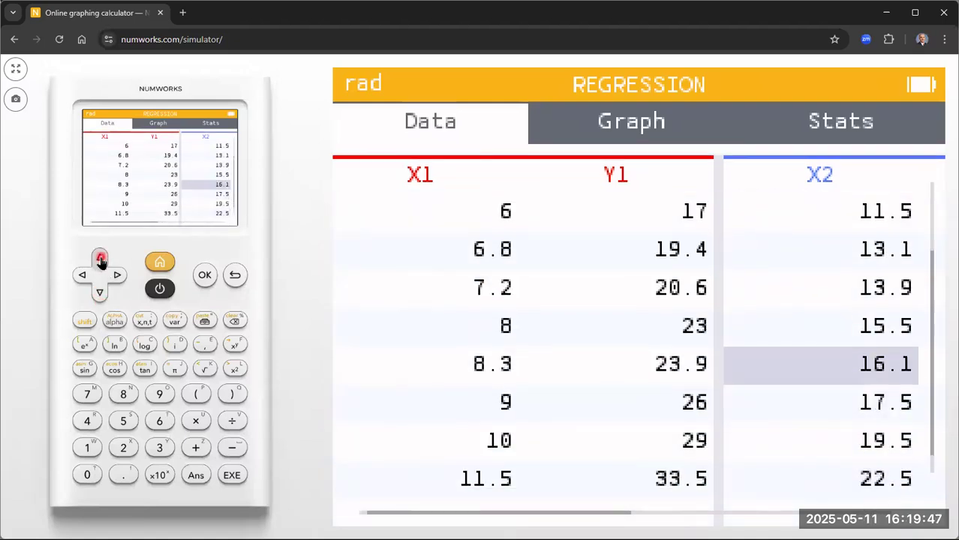
{"action": "double_click", "coordinate": [100, 260]}
{"action": "double_click", "coordinate": [101, 259]}
{"action": "double_click", "coordinate": [100, 259]}
{"action": "left_click", "coordinate": [101, 259]}
{"action": "left_click", "coordinate": [101, 260]}
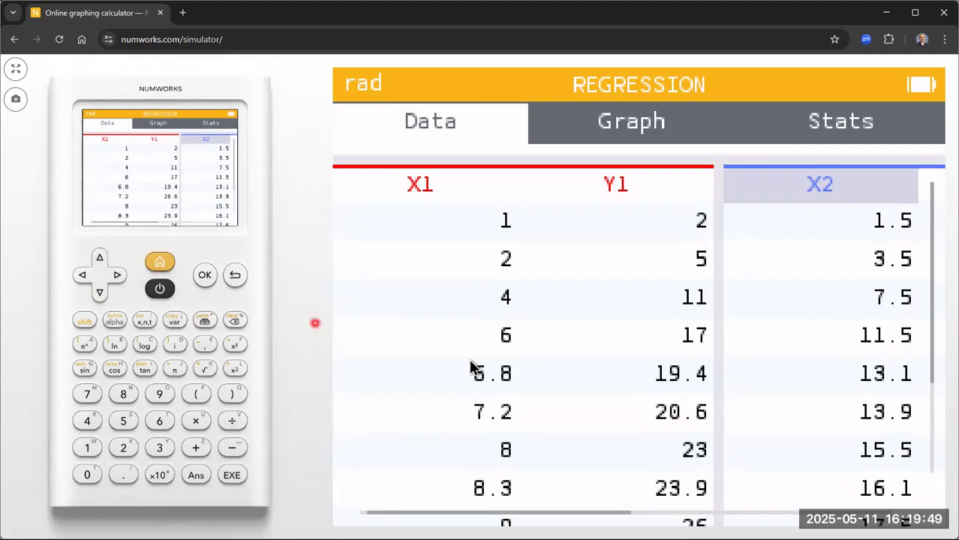